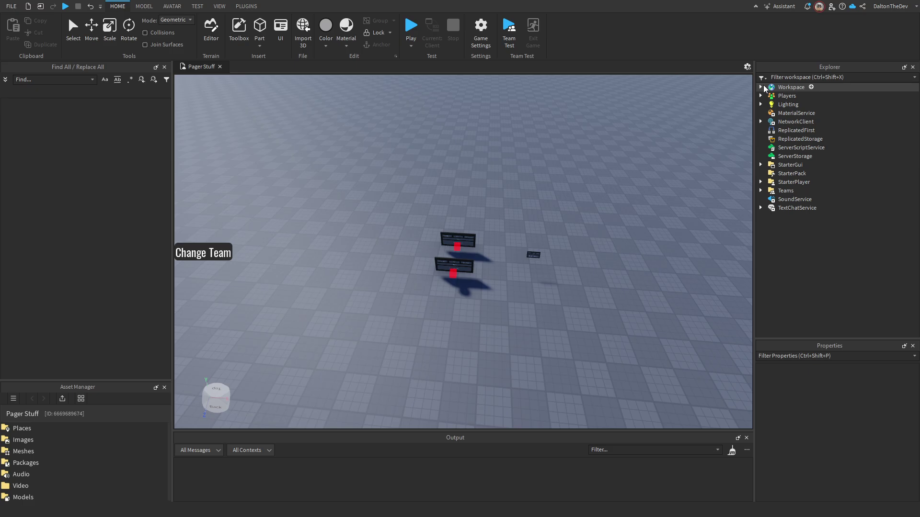
Move the Workspace, ReplicatedStorage and ServerScriptService (UnGroup) folders into their services and ungroup each.
click(761, 87)
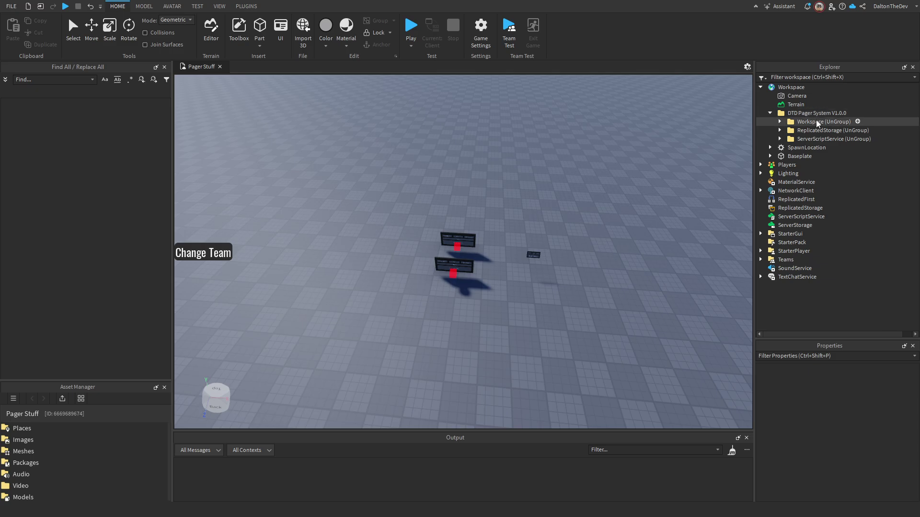
drag(817, 122, 791, 88)
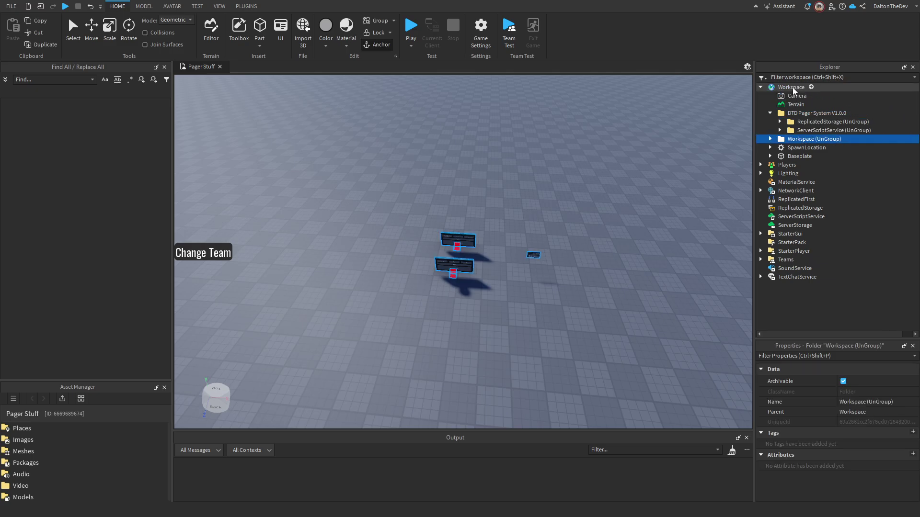
key(ctrl+u)
drag(816, 122, 776, 220)
key(ctrl+u)
drag(814, 122, 792, 227)
key(ctrl+u)
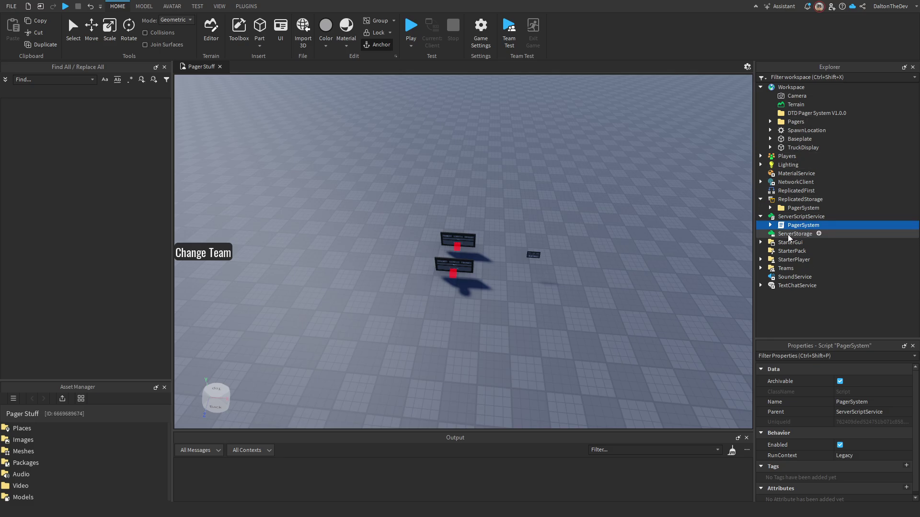
In Game Settings Security, turn on Allow HTTP Requests and Enable Studio Access to API Services, then save.
click(481, 48)
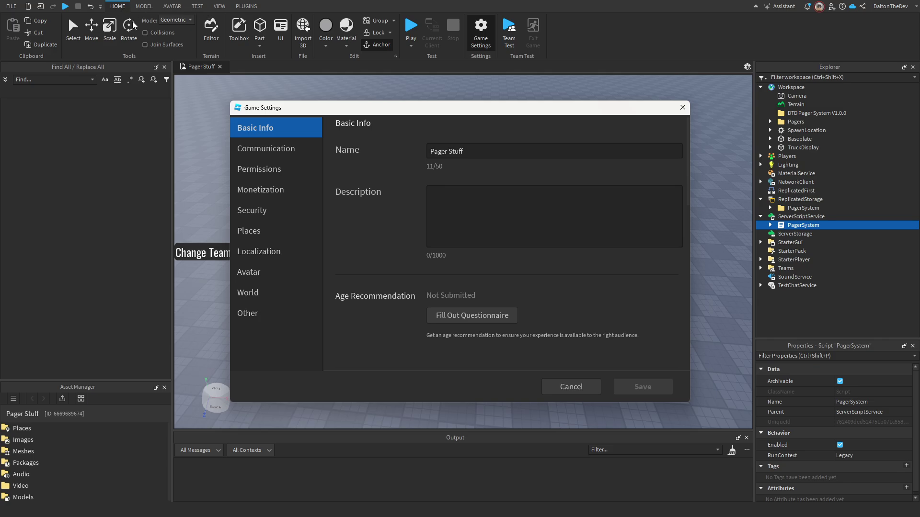
click(263, 215)
click(451, 149)
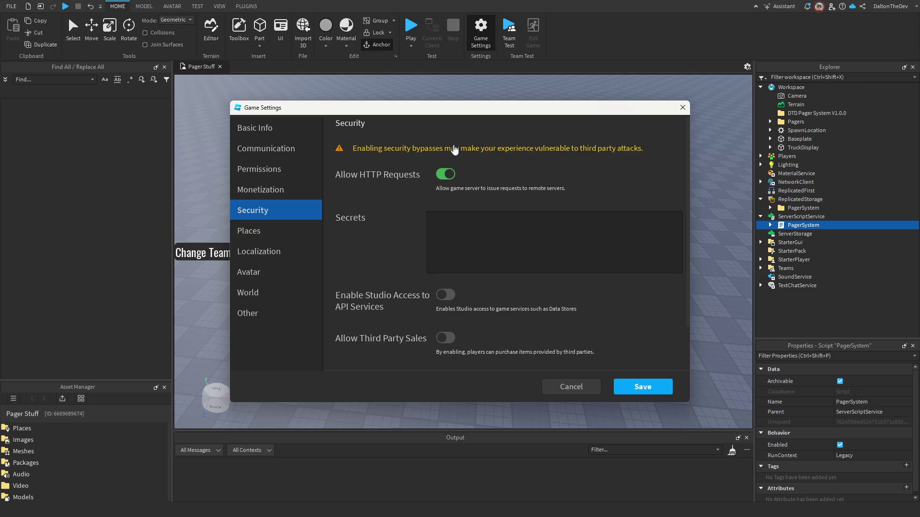
scroll(420, 185, down, 1)
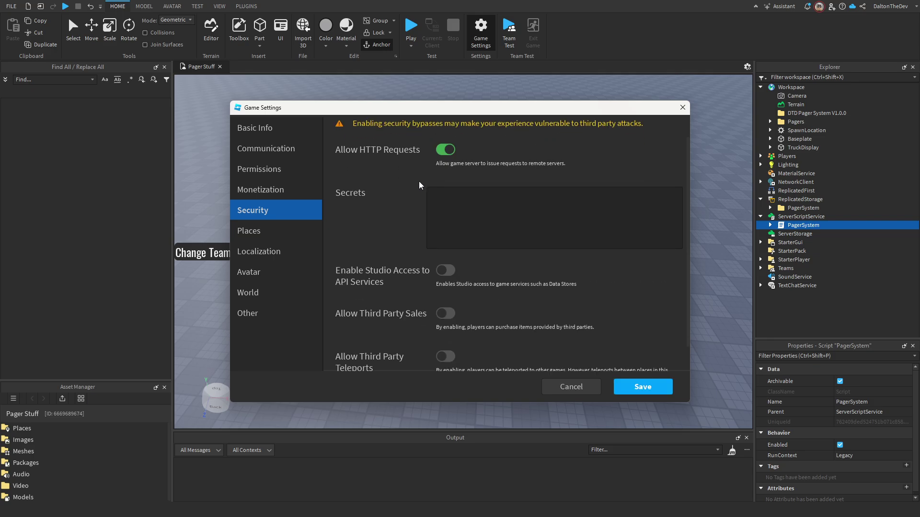
scroll(422, 201, down, 1)
click(445, 240)
scroll(504, 297, up, 2)
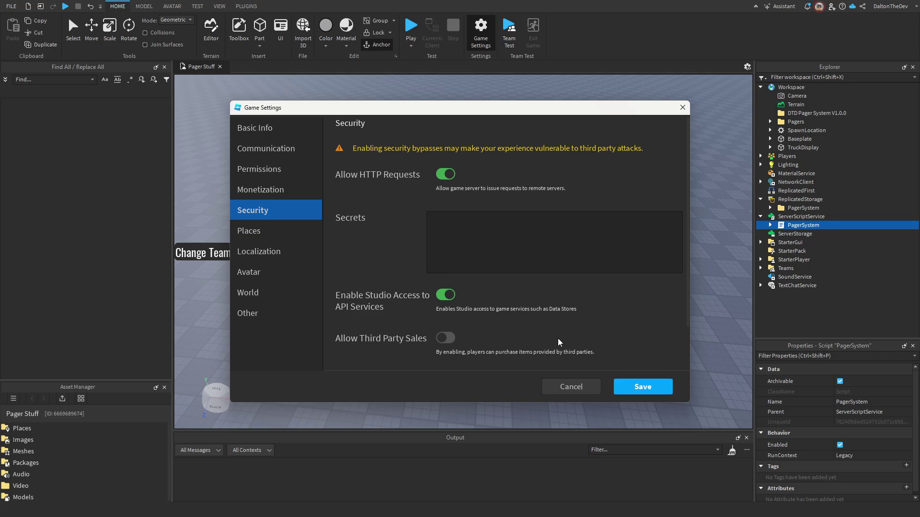
click(643, 388)
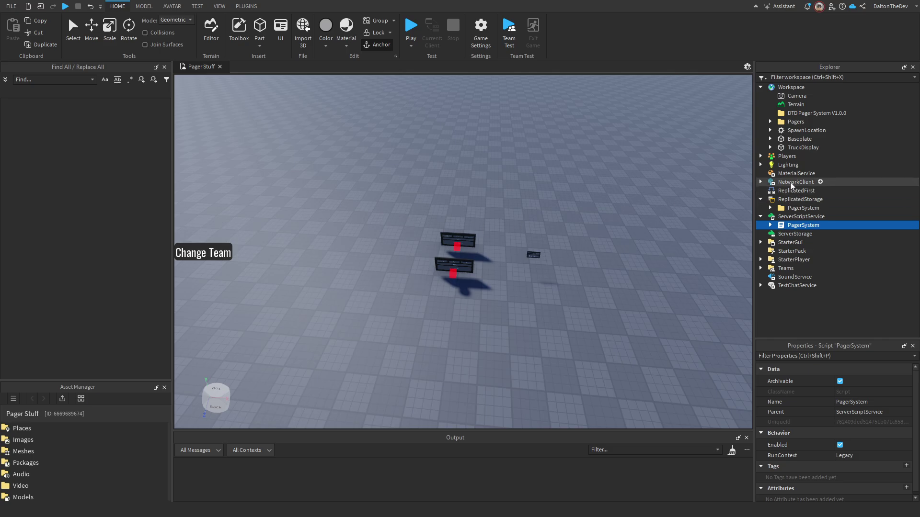
Open the PagerSystem script from ServerScriptService, review its first line, and switch back to Pager Stuff.
double_click(794, 226)
click(487, 132)
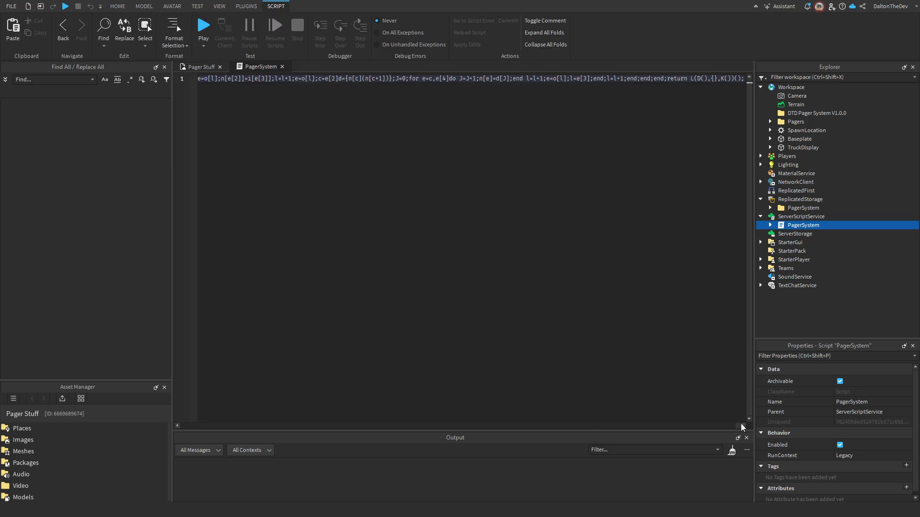
key(Home)
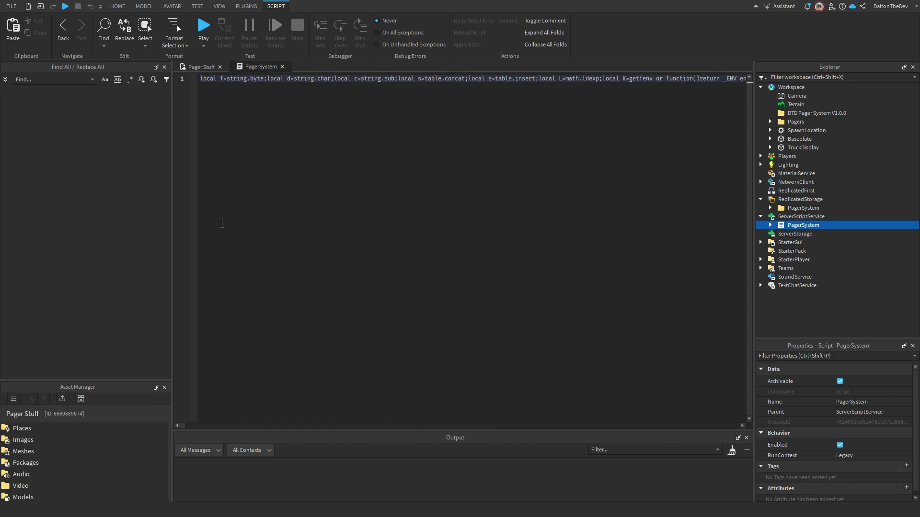
click(209, 70)
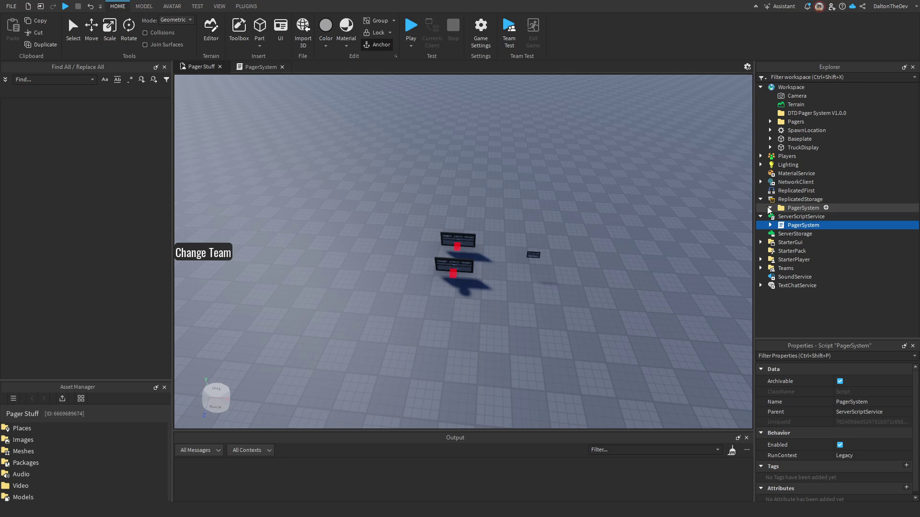
Open PagerSettings and review the Dispatchers user IDs, leaving the list unchanged.
click(770, 208)
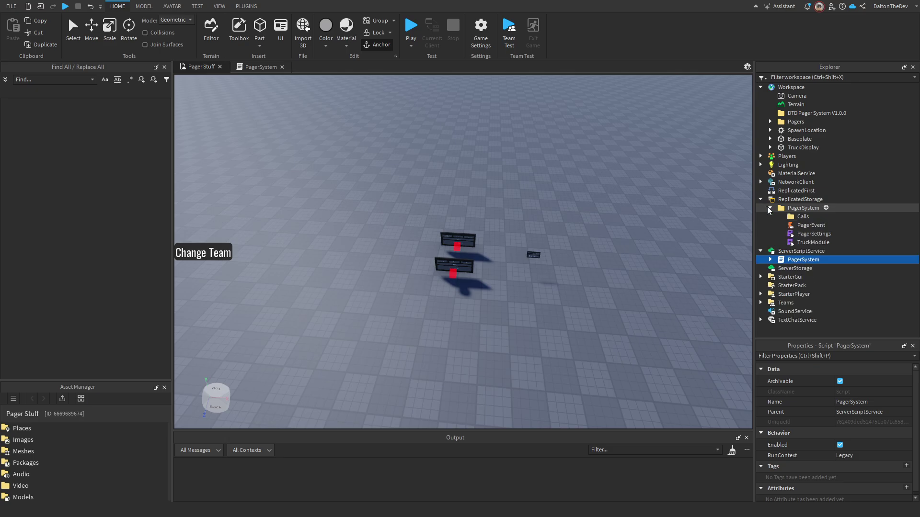
double_click(798, 235)
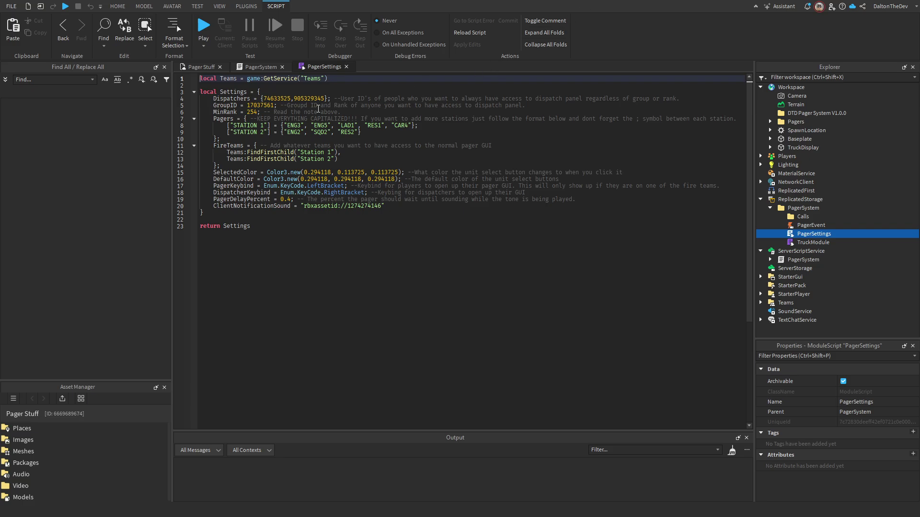
double_click(270, 98)
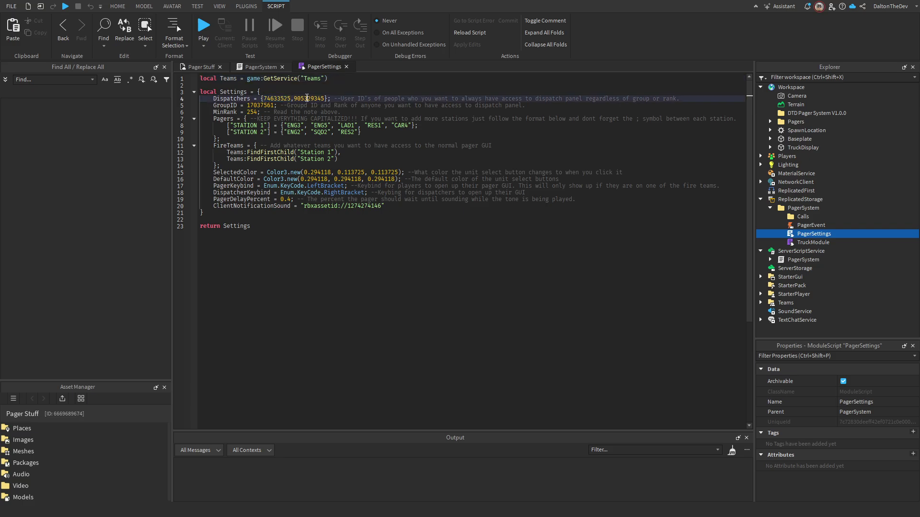
double_click(307, 99)
click(309, 99)
double_click(309, 98)
key(ctrl+v)
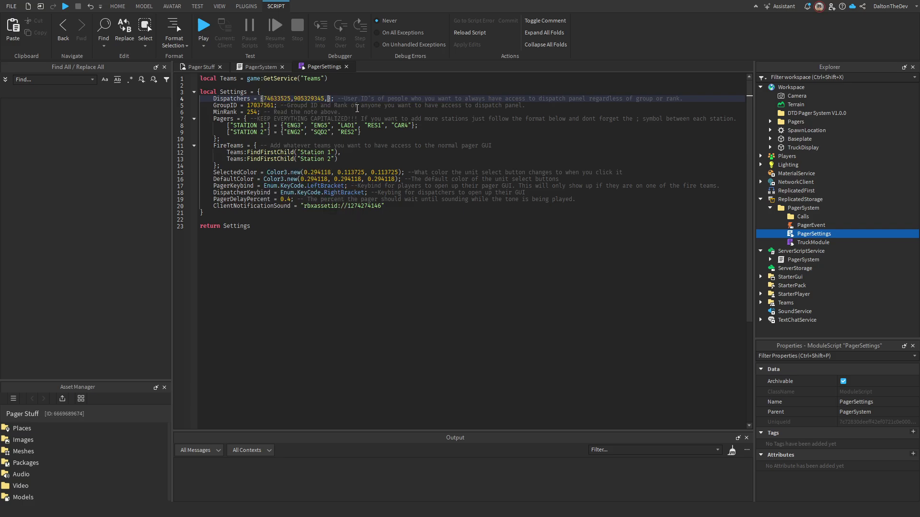
text(4526809342)
key(BackSpace)
key(BackSpace)
key(BackSpace)
key(BackSpace)
key(BackSpace)
key(BackSpace)
key(BackSpace)
key(BackSpace)
key(BackSpace)
key(BackSpace)
key(BackSpace)
Review the GroupID and MinRank (254) values without changing them.
double_click(262, 105)
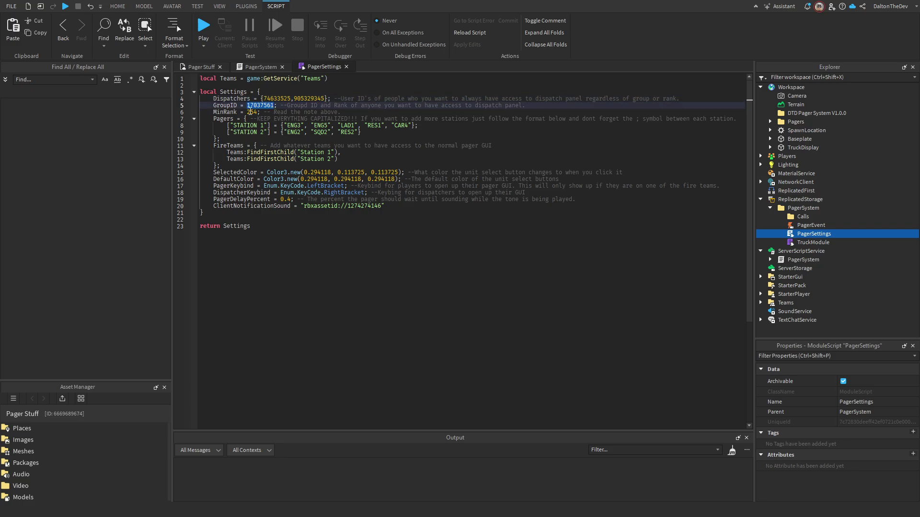
double_click(251, 112)
click(303, 105)
double_click(261, 107)
double_click(257, 113)
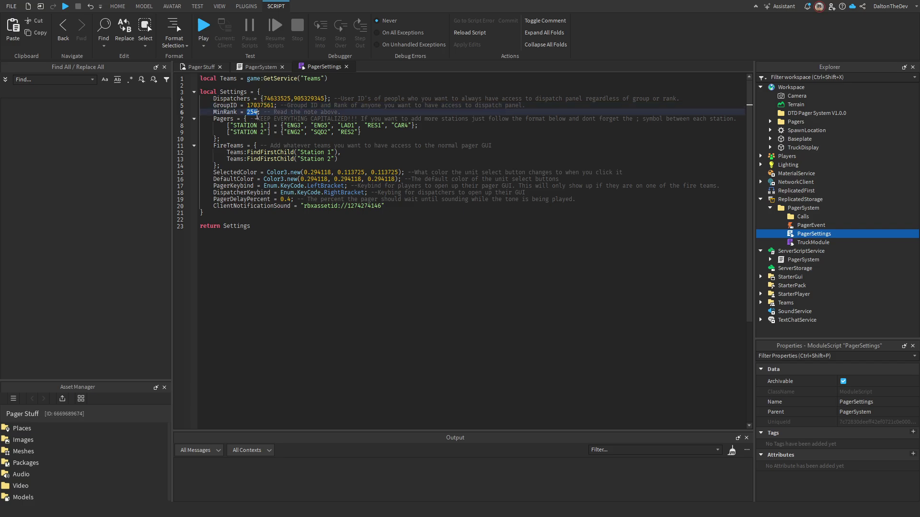
click(274, 113)
mouse_move(267, 106)
mouse_move(267, 137)
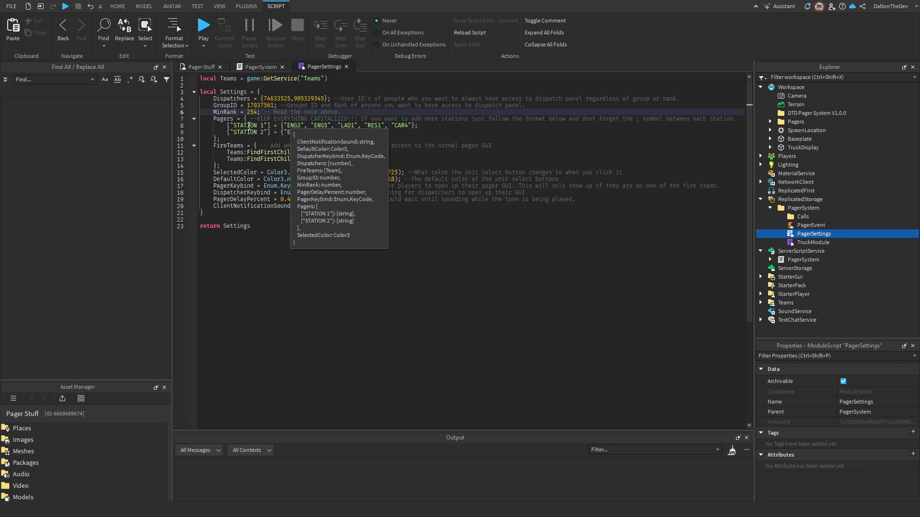
Duplicate the STATION 2 pager entry on a new line and rename it STATION 3.
click(227, 126)
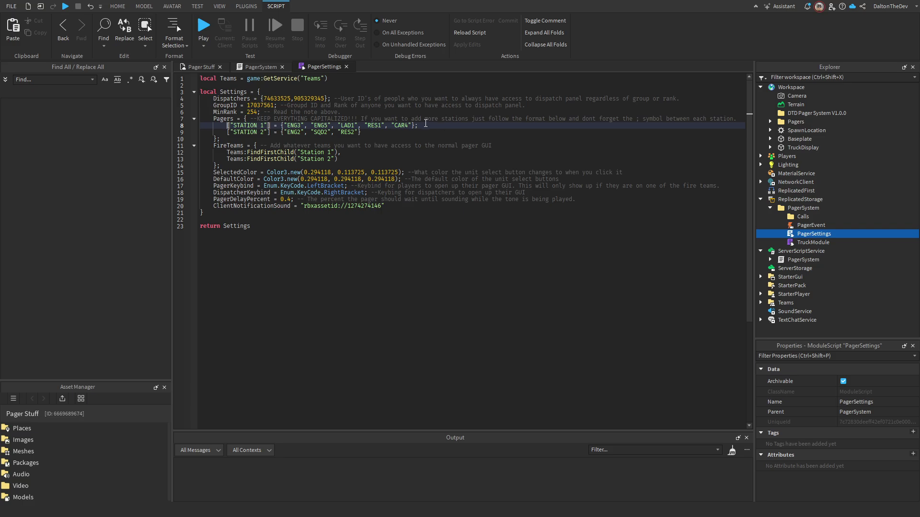
click(367, 130)
drag(367, 130, 226, 132)
key(ctrl+c)
click(393, 135)
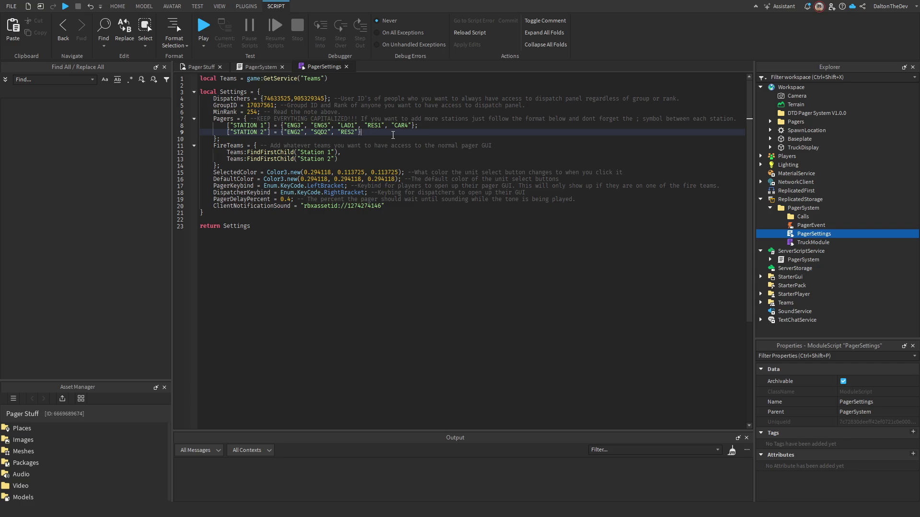
key(Return)
key(ctrl+v)
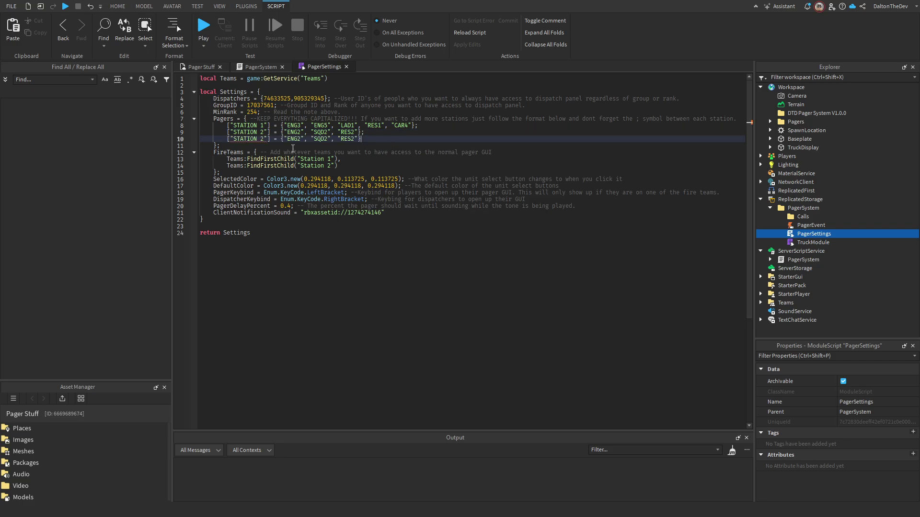
click(267, 141)
key(BackSpace)
text(3)
key(BackSpace)
key(BackSpace)
key(BackSpace)
key(BackSpace)
key(BackSpace)
key(BackSpace)
key(BackSpace)
key(BackSpace)
key(BackSpace)
text(SFGD)
key(BackSpace)
key(BackSpace)
key(BackSpace)
key(BackSpace)
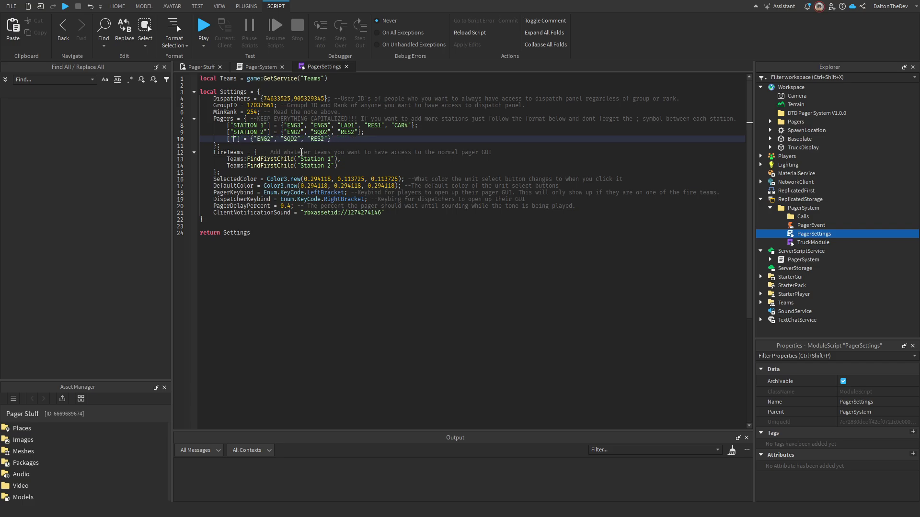
text(STATION 3)
Move ENG3 from STATION 1's list to STATION 3, giving it units ENG3, SQD3, RES3.
double_click(288, 125)
key(BackSpace)
key(BackSpace)
double_click(288, 139)
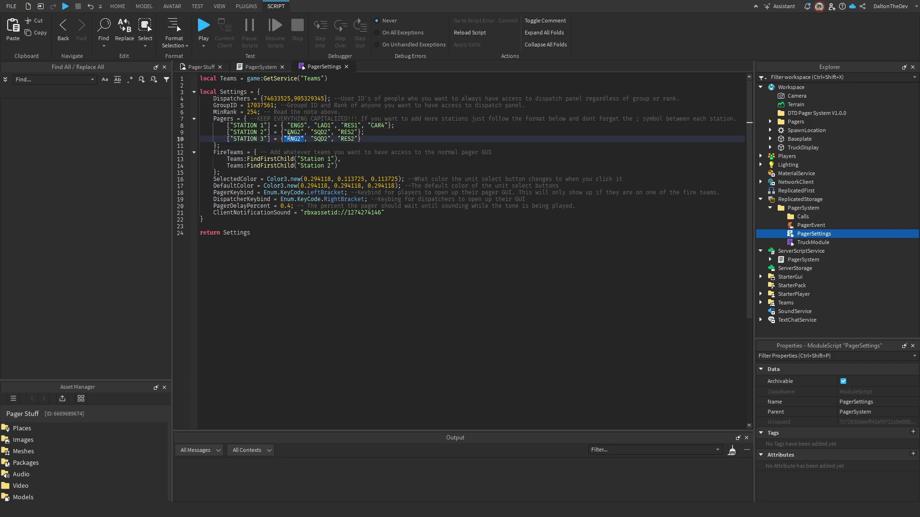
text(ENG3)
click(285, 125)
key(BackSpace)
click(336, 139)
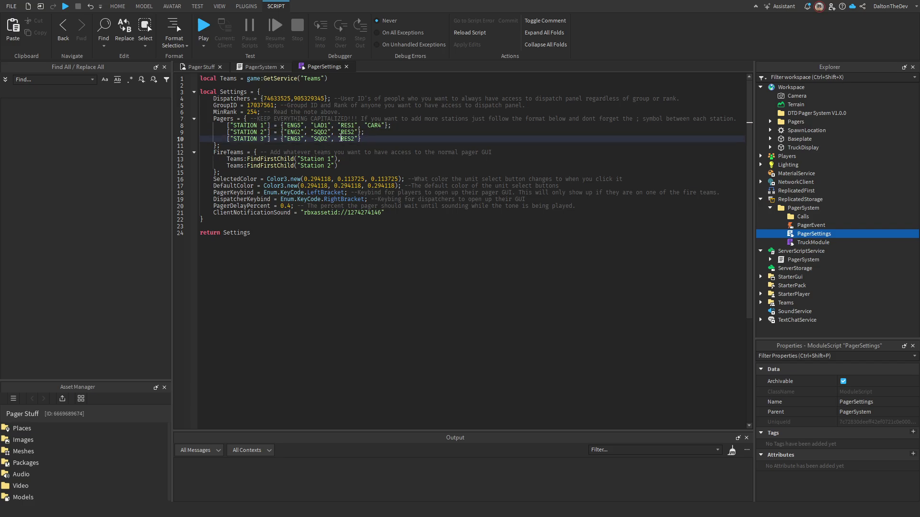
key(Left)
key(Left)
key(BackSpace)
text(3)
click(303, 172)
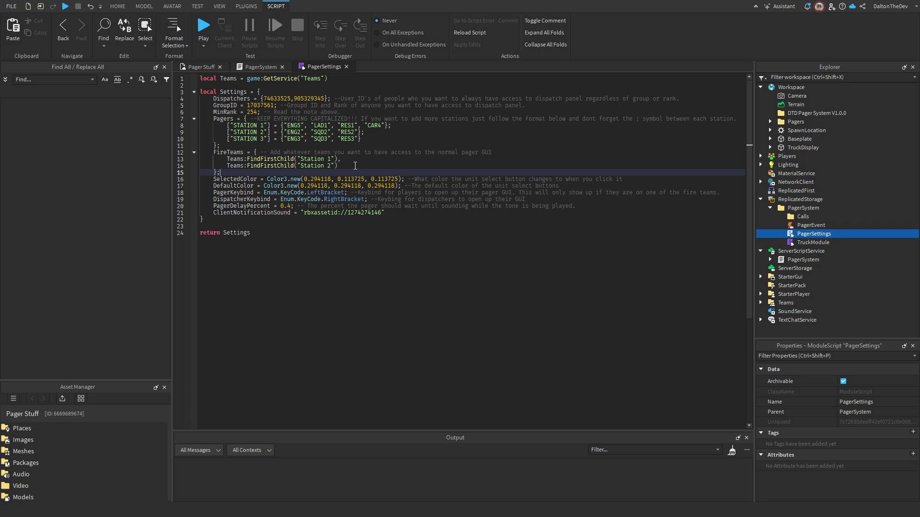
Duplicate the Station 2 team as Station 3 and set its TeamColor to Brown.
click(289, 159)
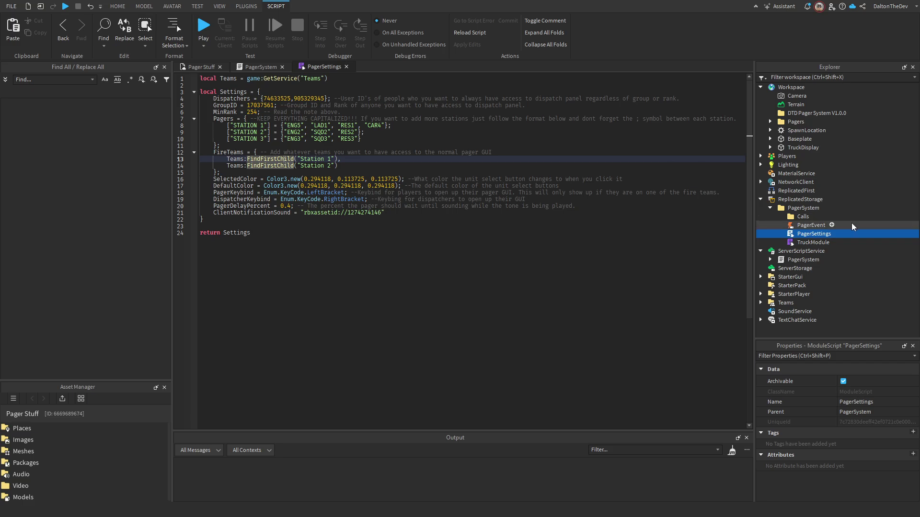
click(761, 303)
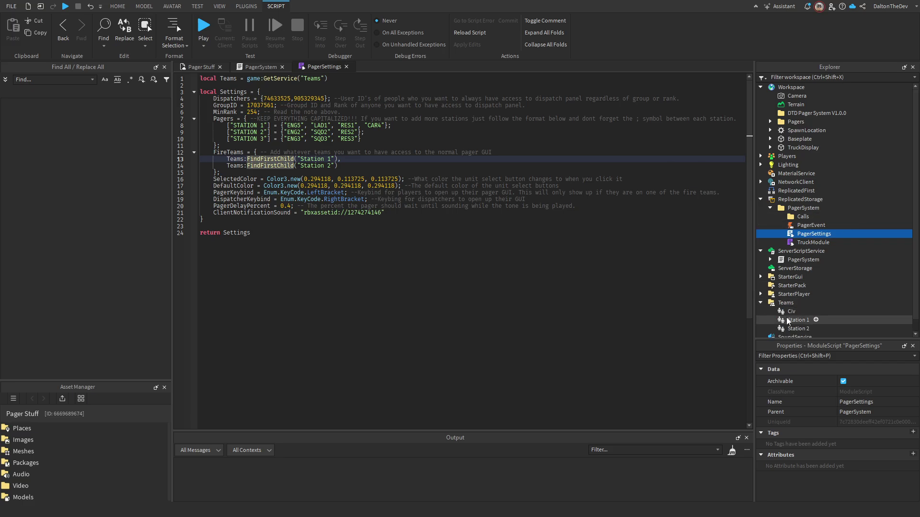
click(798, 329)
key(ctrl+d)
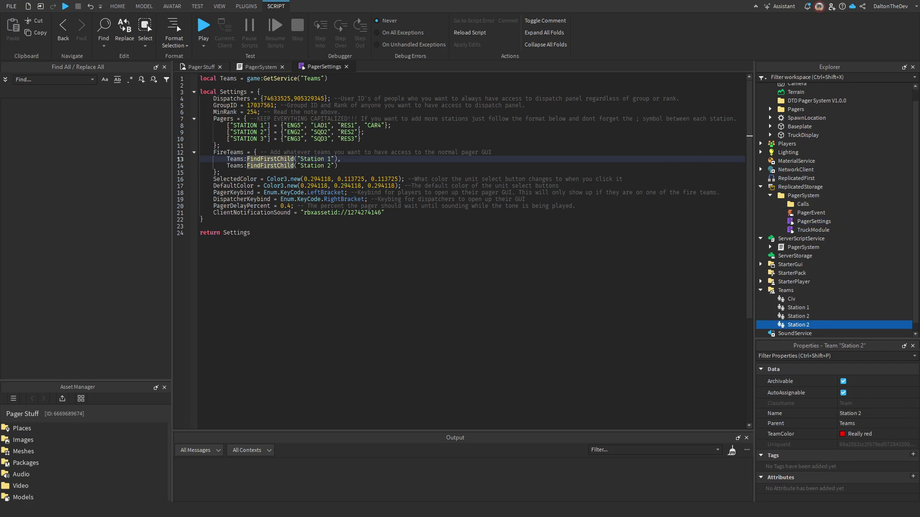
key(F2)
key(BackSpace)
text(3)
key(Return)
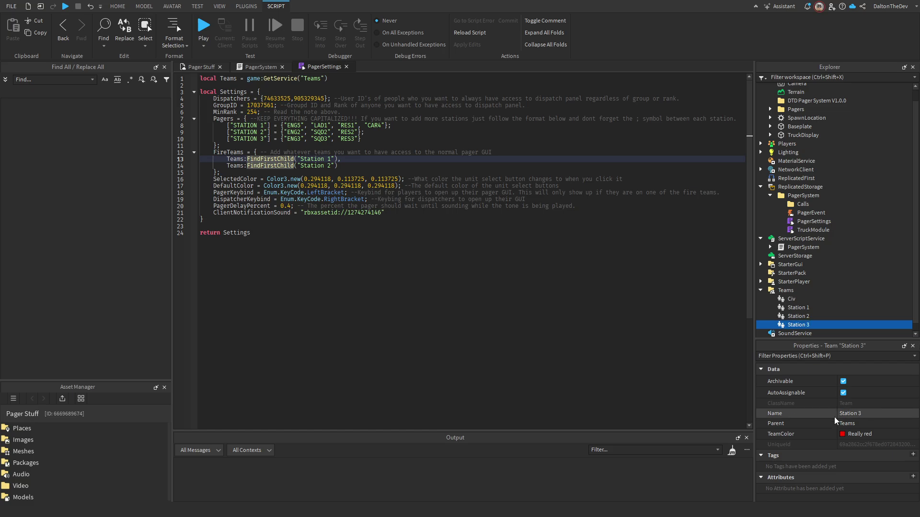
click(844, 434)
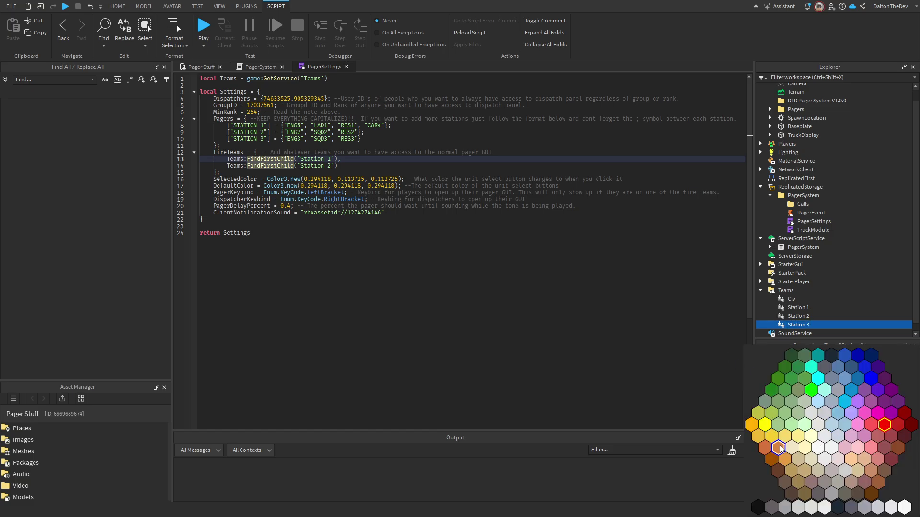
click(886, 471)
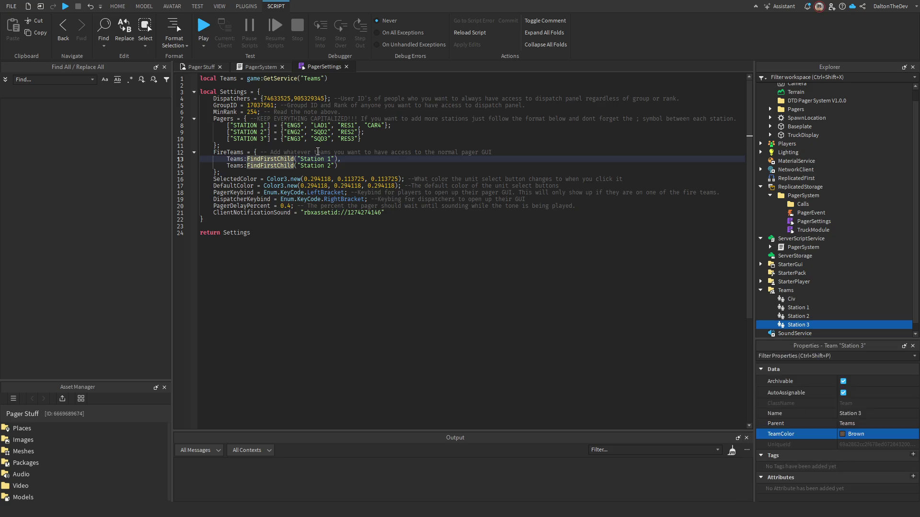
Add Teams:FindFirstChild("Station 3") as a third entry in the FireTeams list.
click(362, 165)
text(,)
key(Return)
text(Teams)
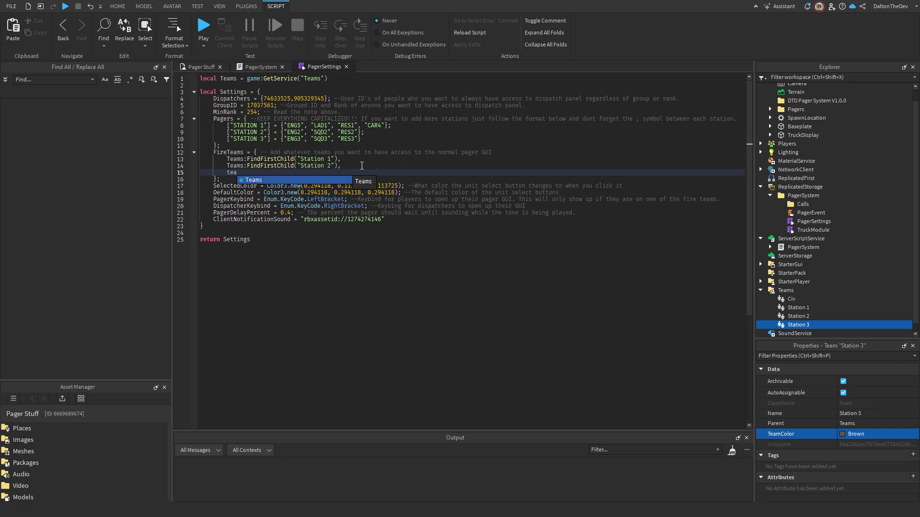
text(:)
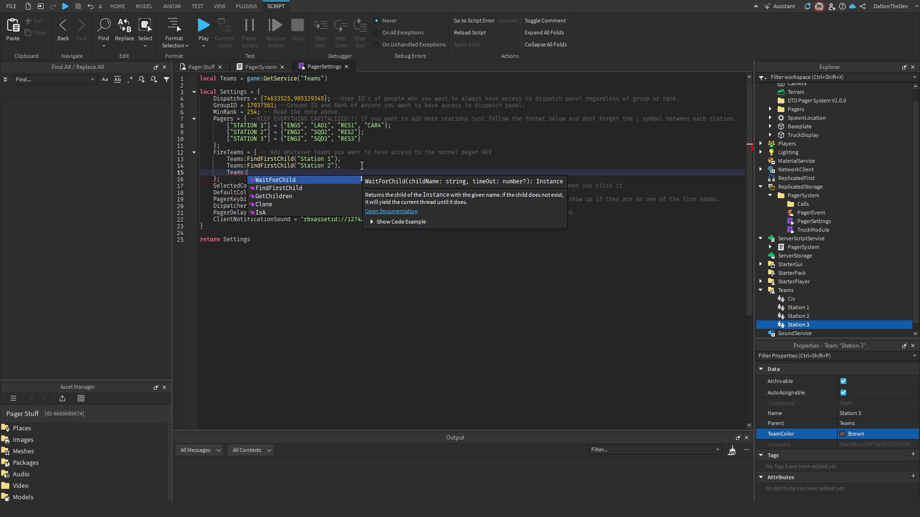
text(FindFirstChild(")
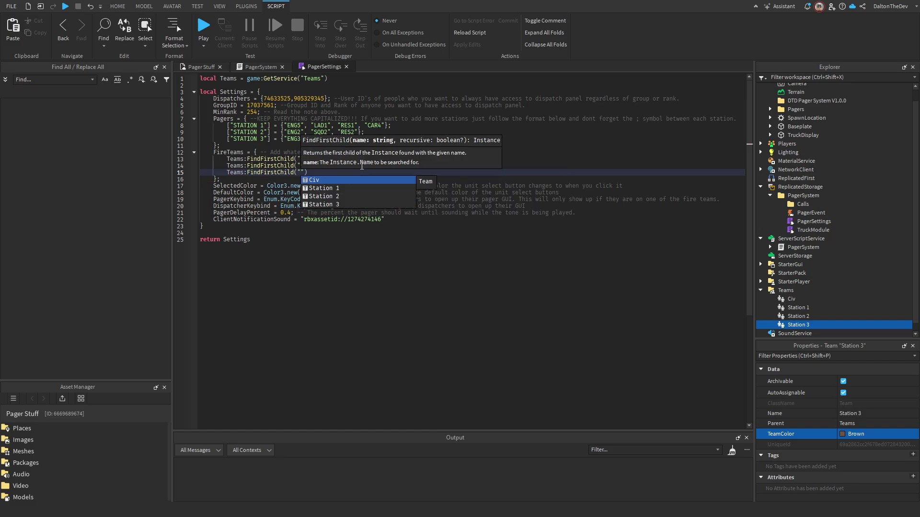
text(st)
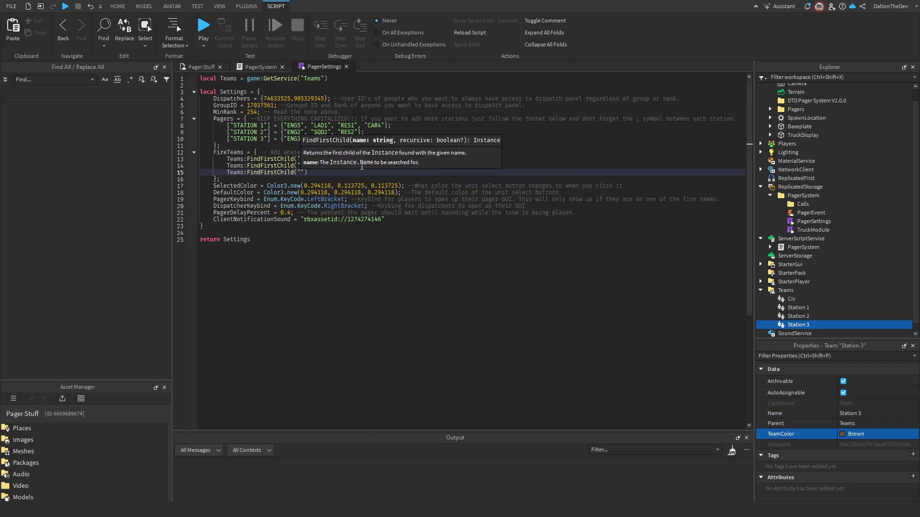
key(Down)
key(Down)
key(Tab)
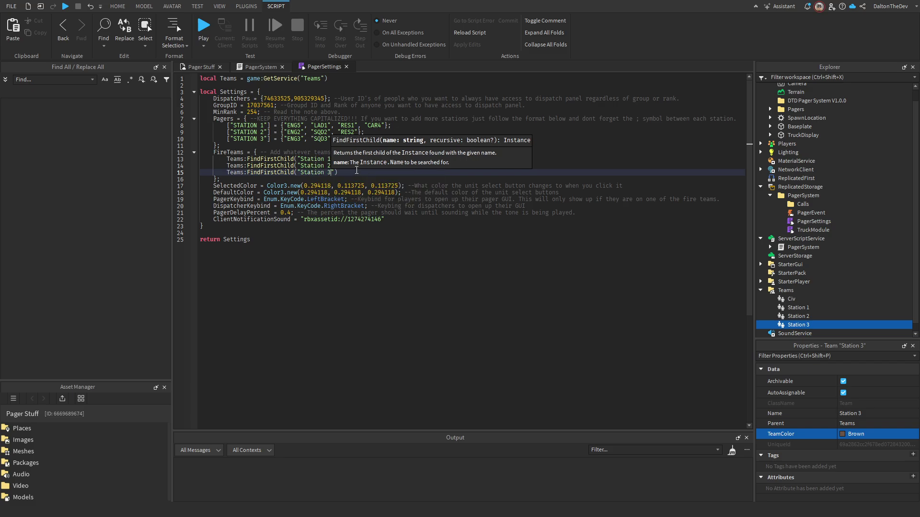
key(Down)
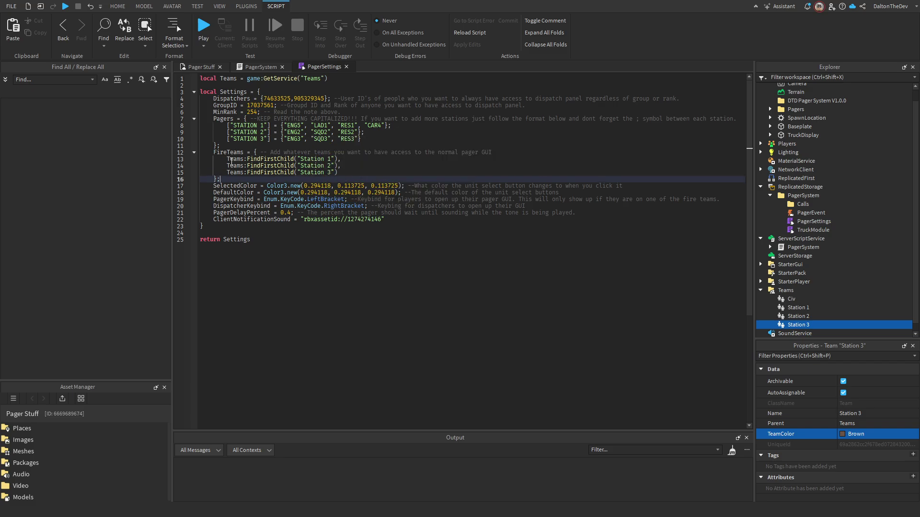
Review the three FireTeams entries and the SelectedColor and DefaultColor values.
drag(217, 163, 355, 172)
click(355, 172)
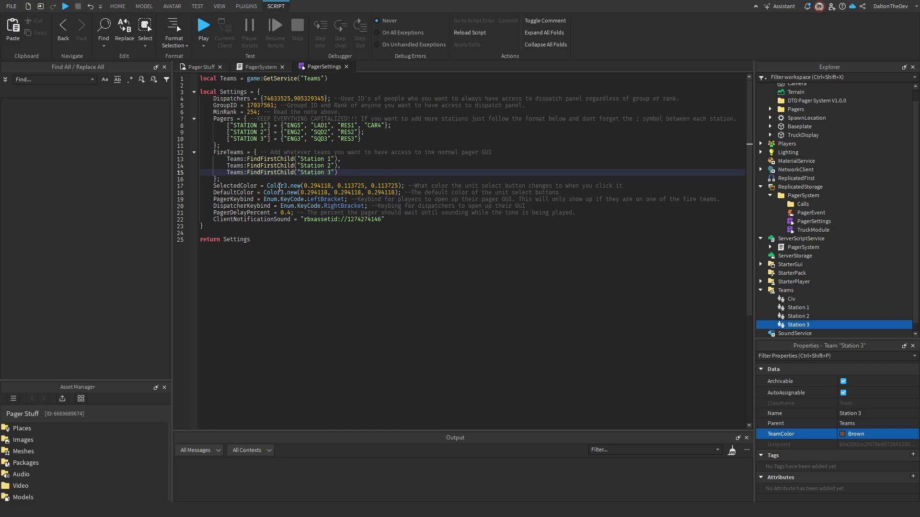
click(233, 179)
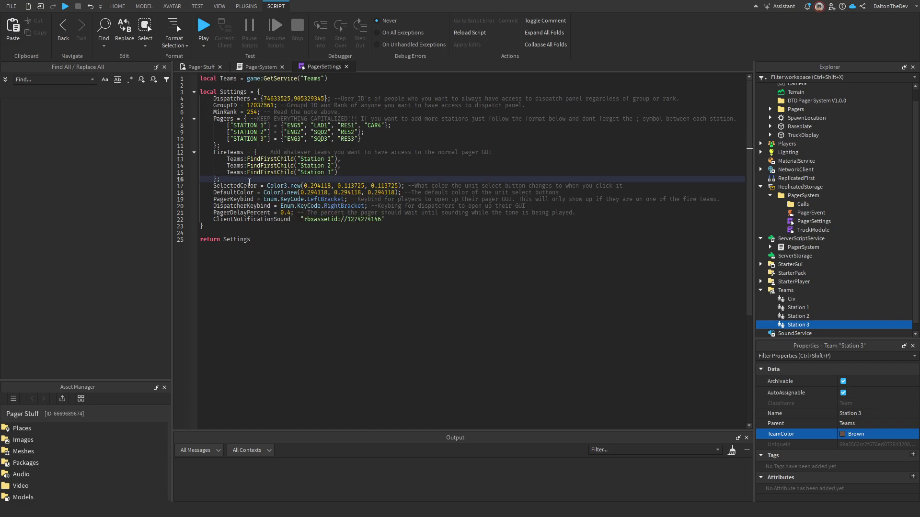
click(324, 185)
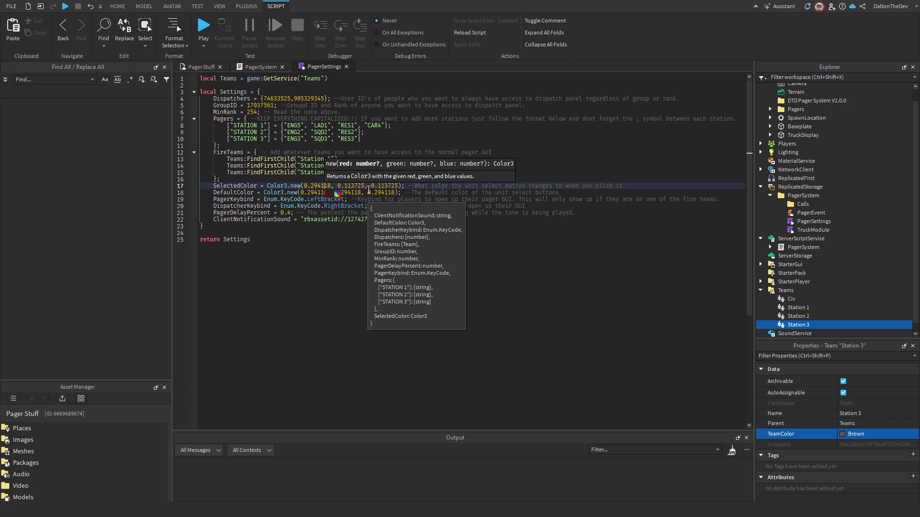
click(333, 193)
click(314, 186)
click(379, 192)
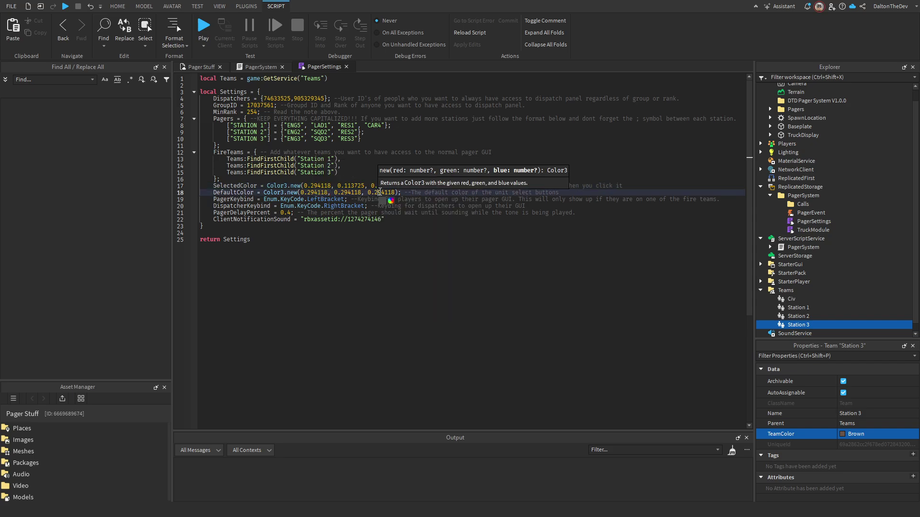
click(314, 192)
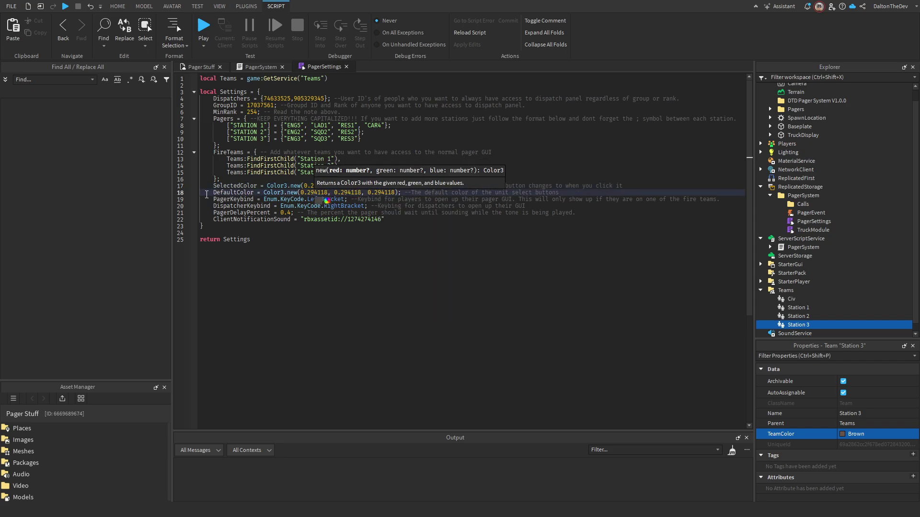
click(206, 194)
click(348, 192)
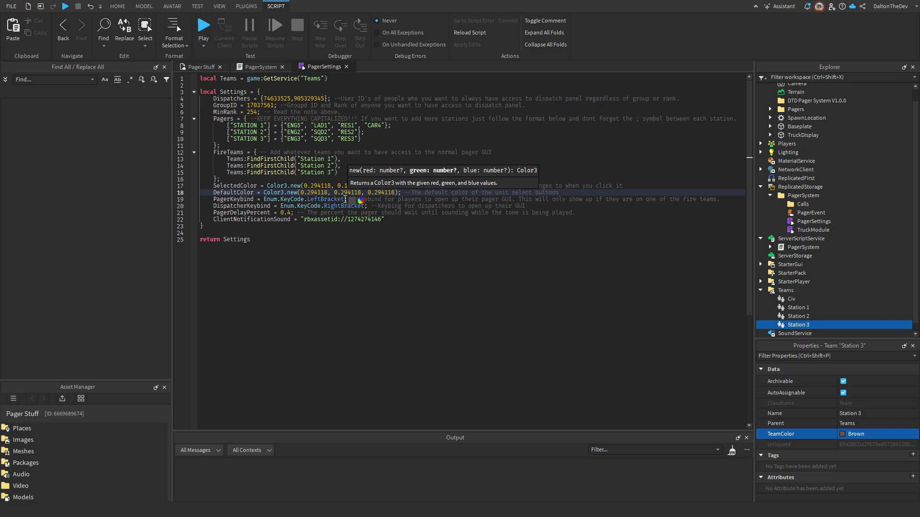
right_click(282, 194)
click(257, 199)
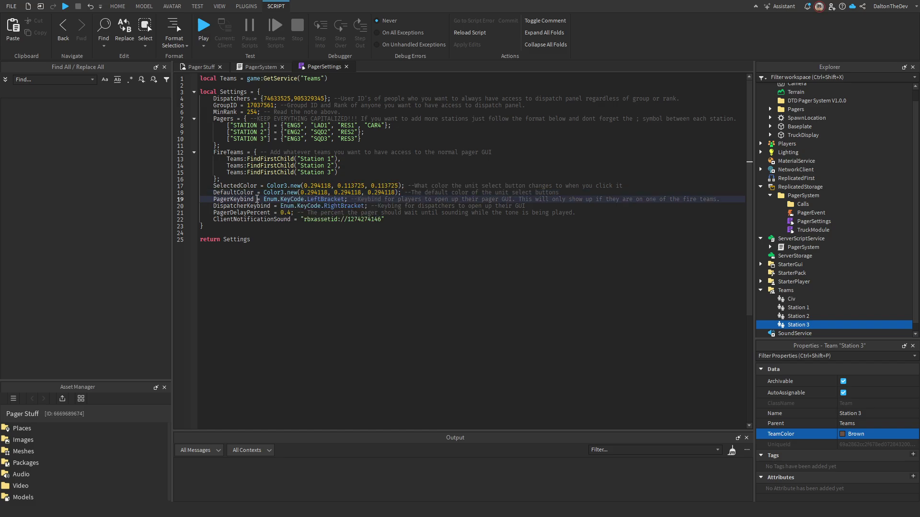
Keep PagerKeybind as Enum.KeyCode.LeftBracket after briefly trying M.
double_click(331, 199)
click(354, 202)
double_click(328, 199)
double_click(322, 200)
key(BackSpace)
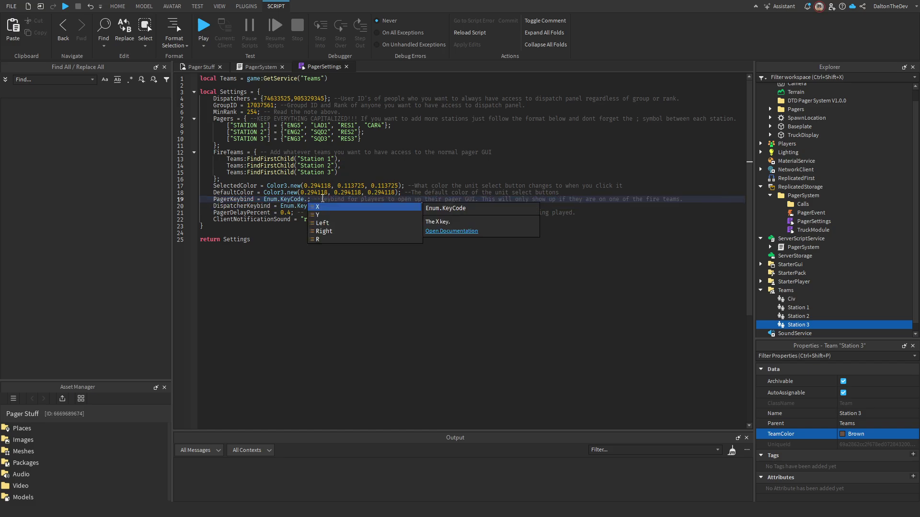
key(Down)
key(Down)
key(Down)
key(Down)
key(Down)
key(Down)
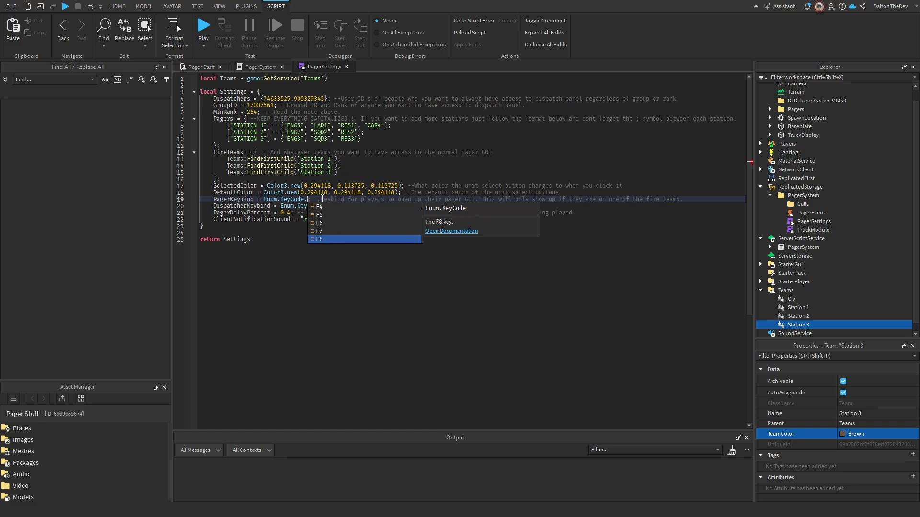
key(Up)
key(Up)
key(Up)
key(Up)
key(Up)
key(Up)
key(Up)
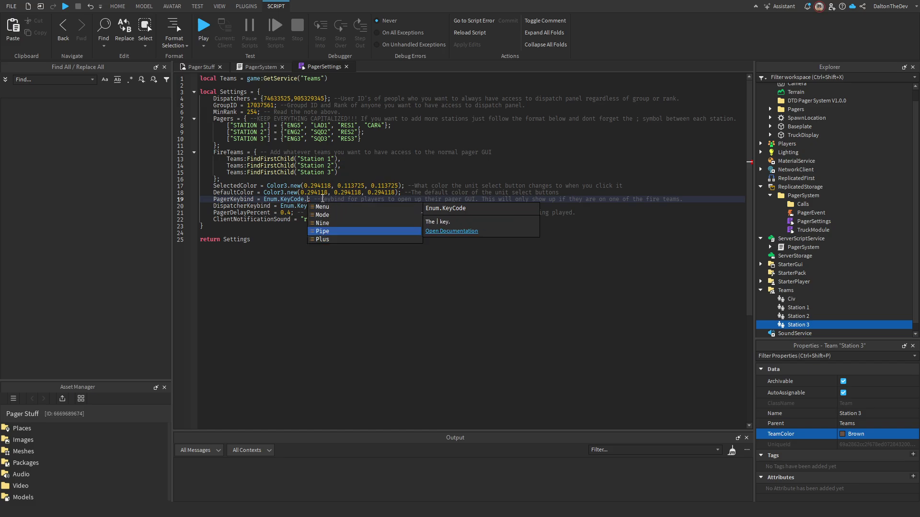
key(Up)
key(Up)
key(Up)
key(Up)
key(Up)
key(Up)
key(Up)
key(Up)
key(Up)
key(Up)
key(Up)
key(Up)
key(Up)
key(Up)
key(Up)
key(Up)
key(Up)
key(Up)
key(Up)
key(Up)
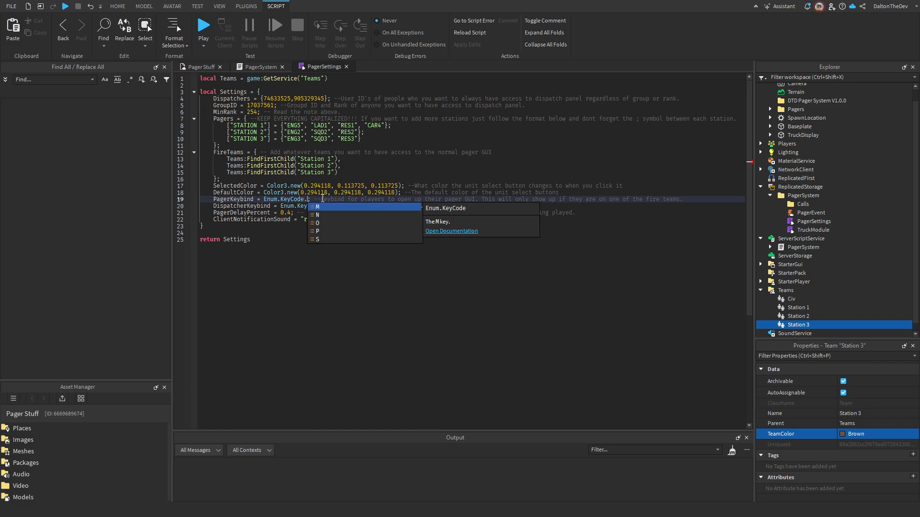
key(Return)
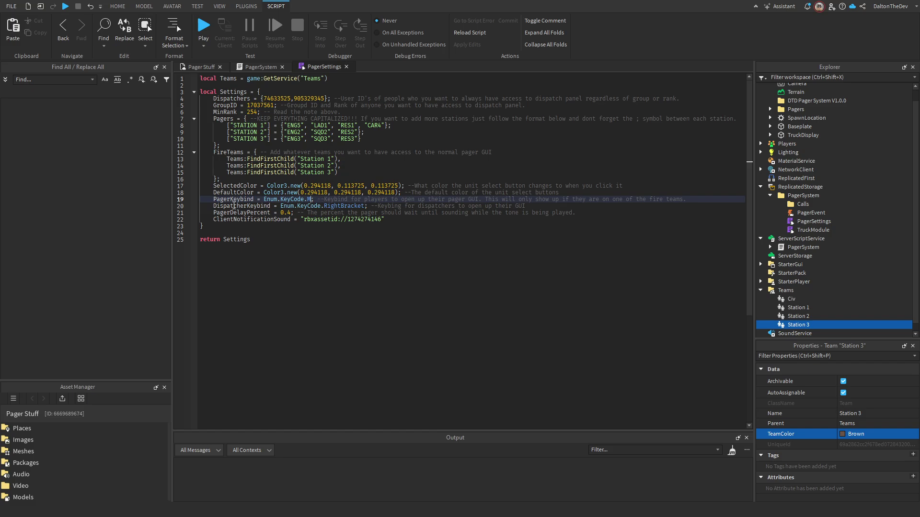
key(BackSpace)
text(Left)
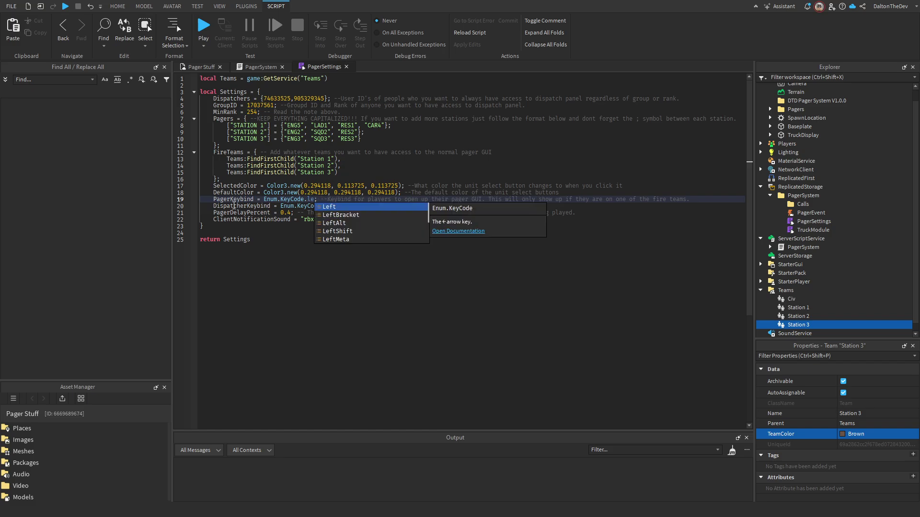
key(Down)
key(Return)
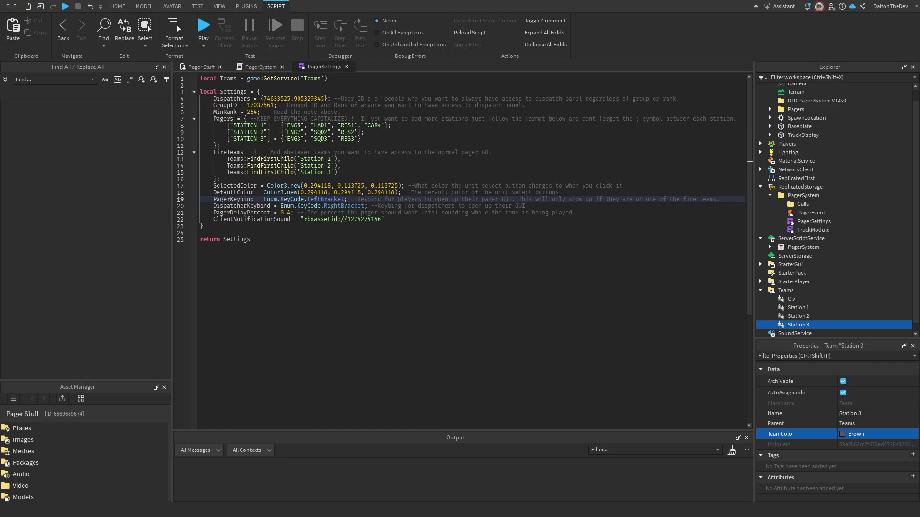
Set DispatcherKeybind to Enum.KeyCode.RightBracket via the autocomplete list.
double_click(350, 207)
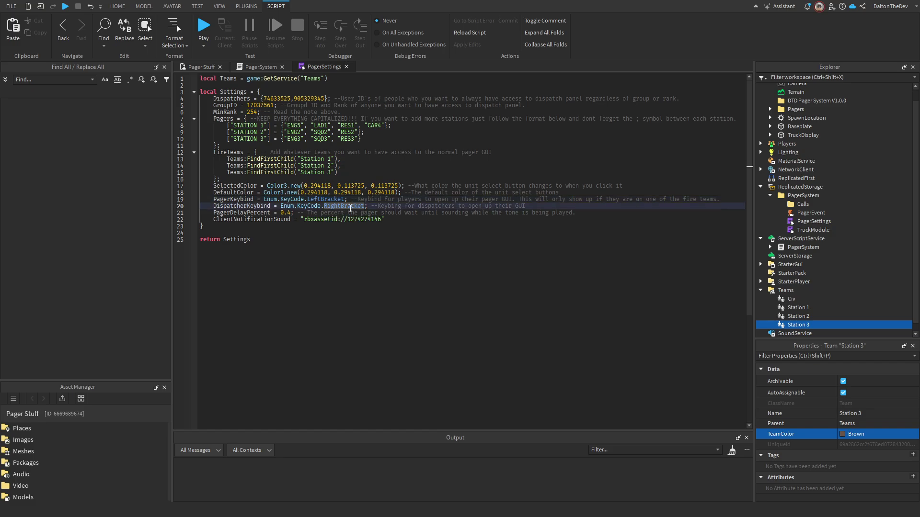
double_click(333, 207)
click(331, 206)
double_click(342, 206)
key(BackSpace)
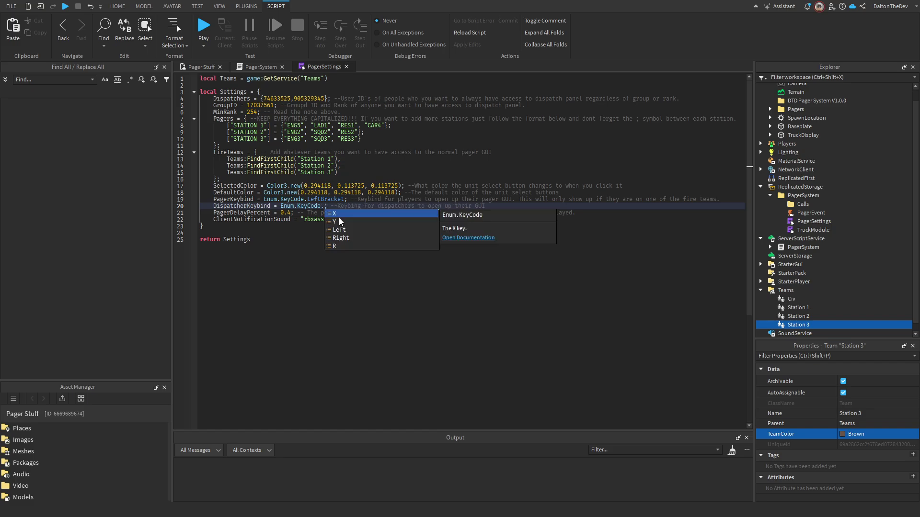
text(thu)
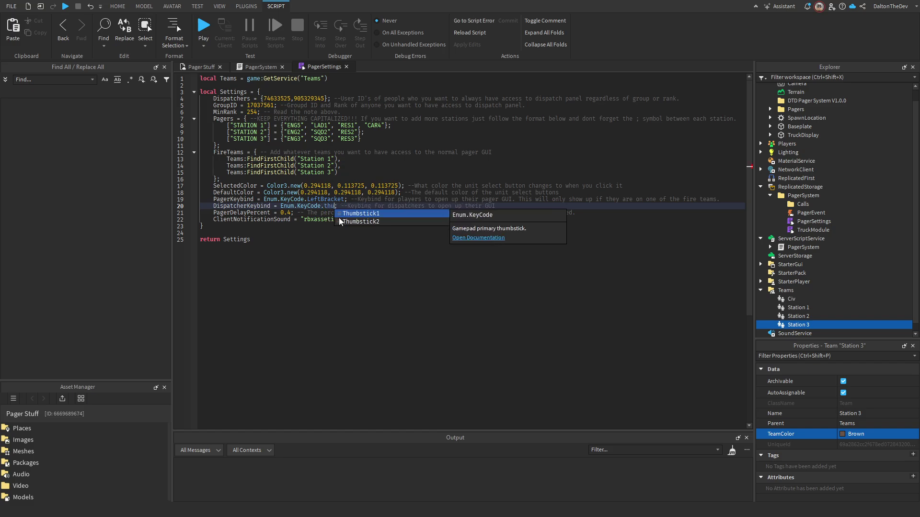
key(BackSpace)
key(BackSpace)
key(BackSpace)
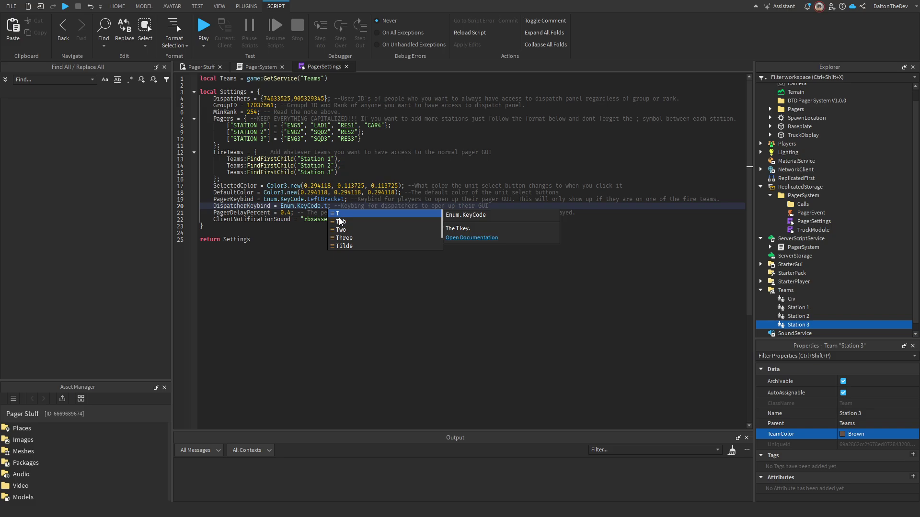
text(br)
key(Escape)
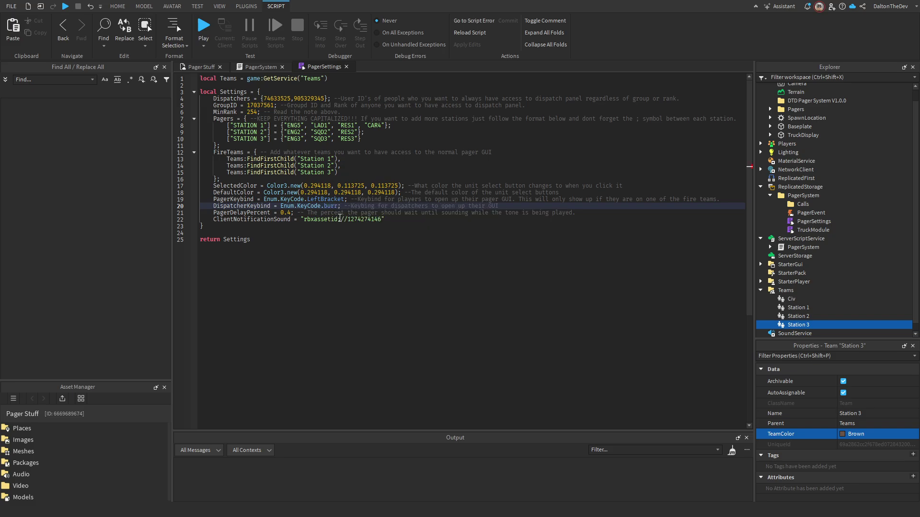
key(BackSpace)
key(BackSpace)
text(bu)
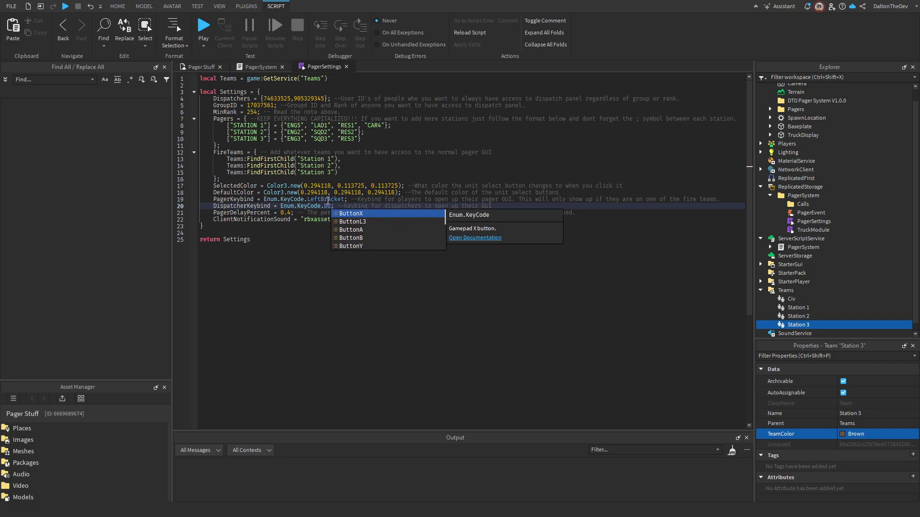
key(BackSpace)
key(BackSpace)
text(l)
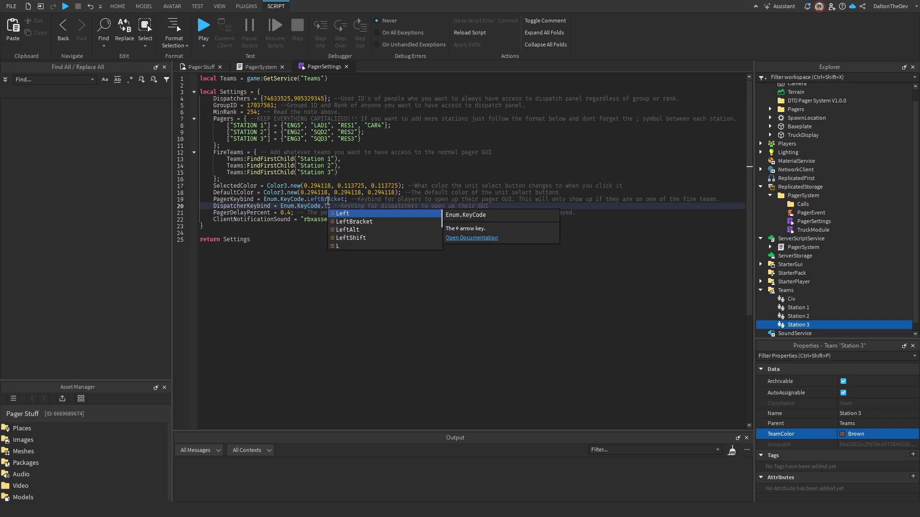
text(e)
key(BackSpace)
key(BackSpace)
text(ri)
key(Down)
key(Return)
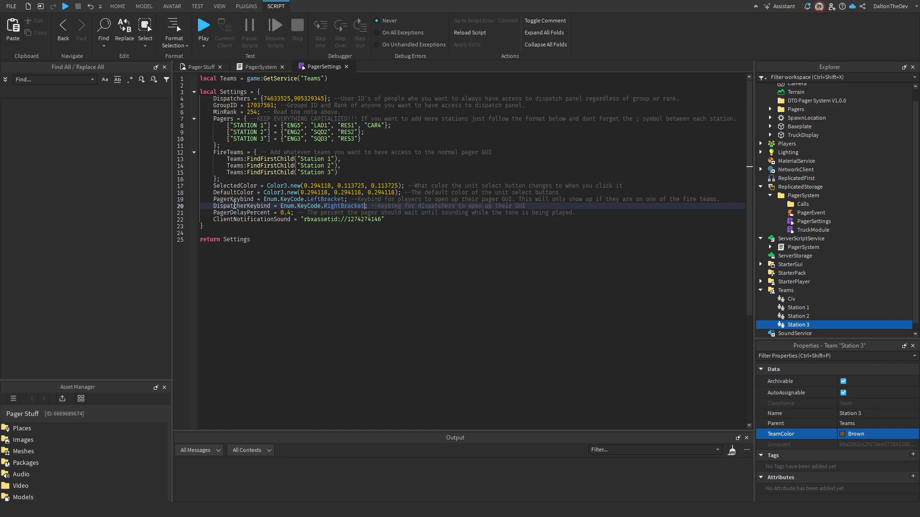
click(225, 215)
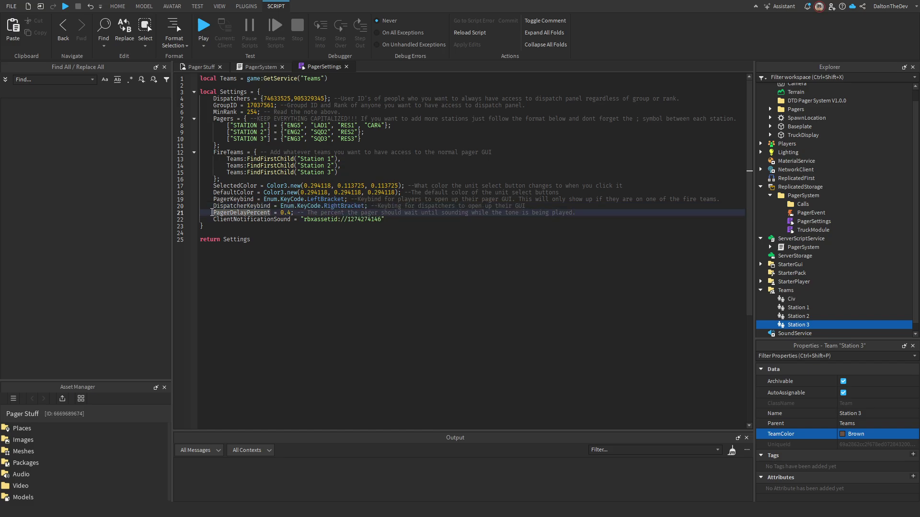
click(273, 213)
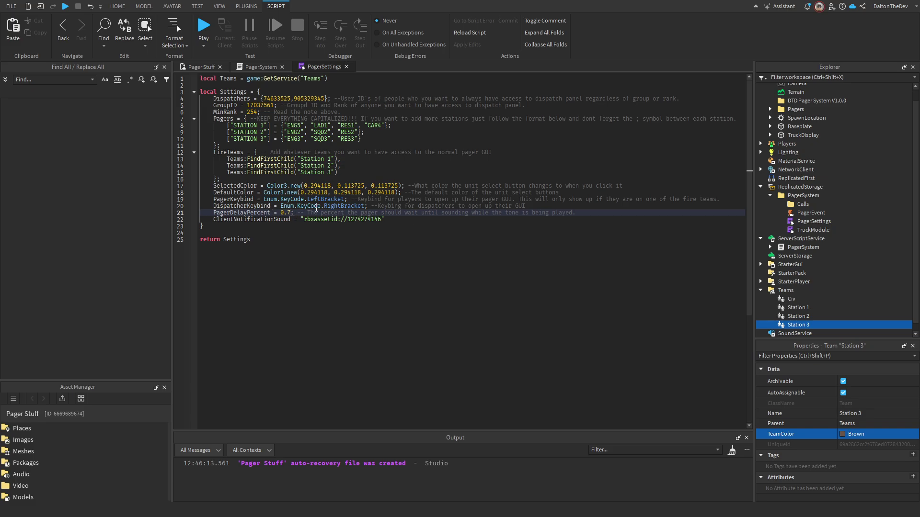
key(BackSpace)
key(BackSpace)
key(BackSpace)
text(0.4)
click(389, 219)
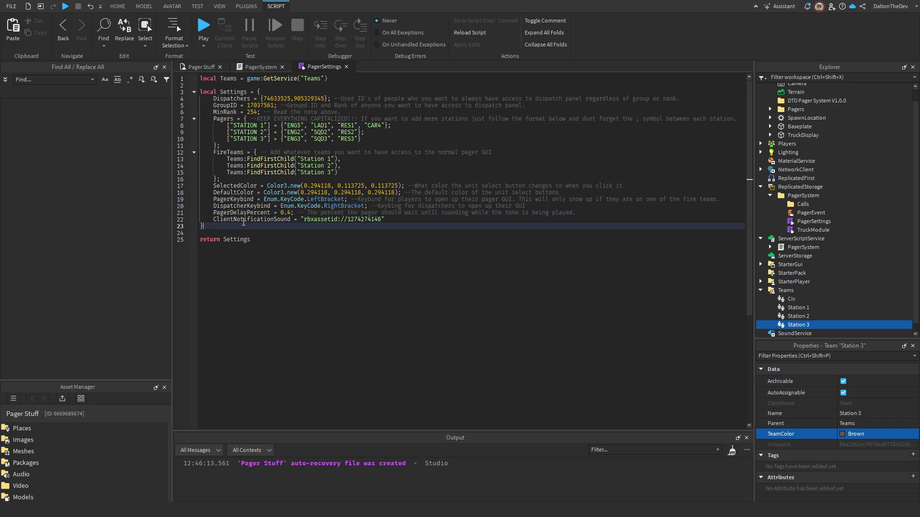
triple_click(332, 219)
click(334, 226)
click(368, 219)
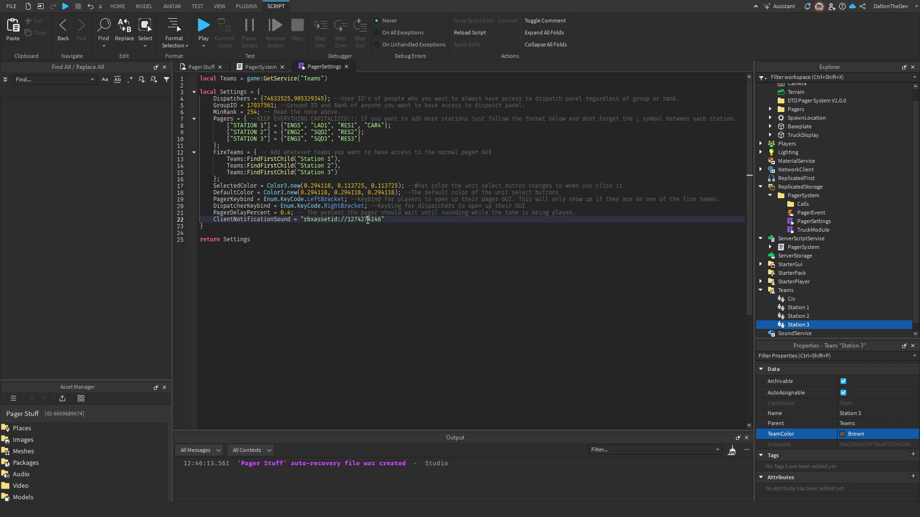
click(319, 126)
click(382, 138)
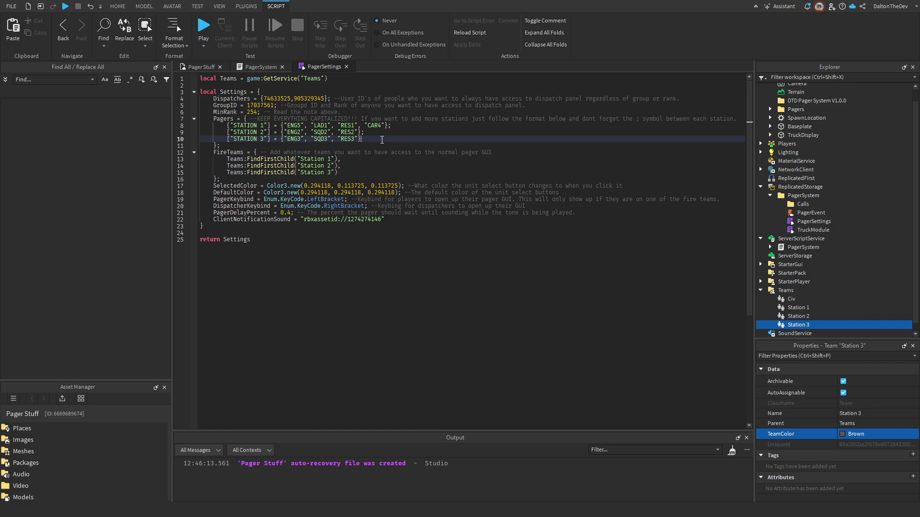
click(363, 219)
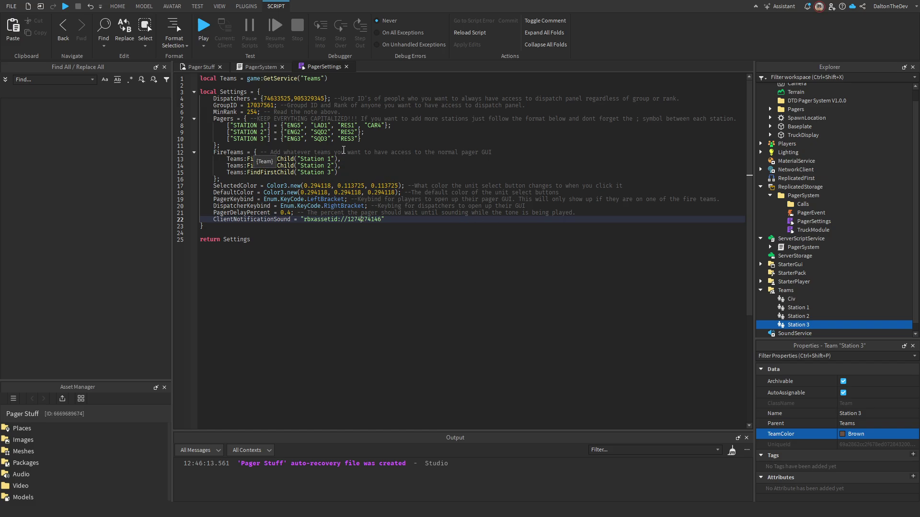
Check the STATION 3 entry in PagerSettings, then select the STATION 2 pager folder.
click(368, 139)
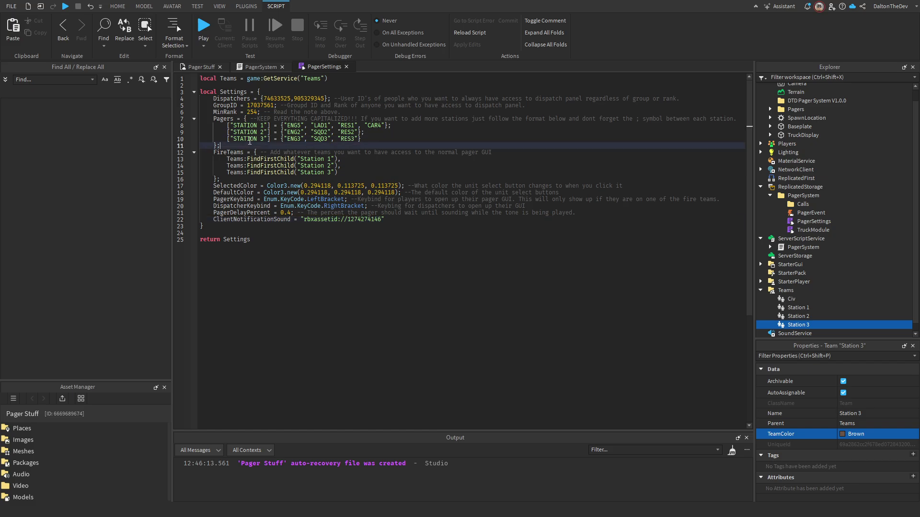
double_click(240, 139)
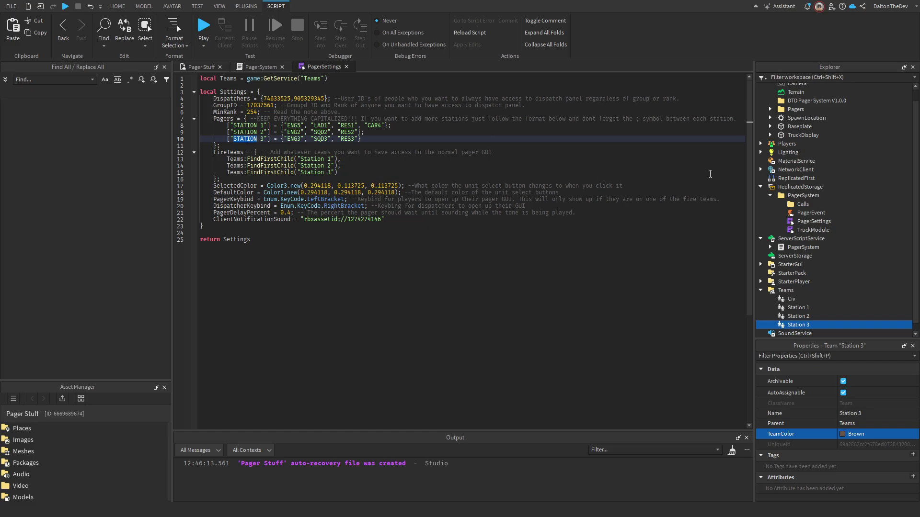
click(201, 67)
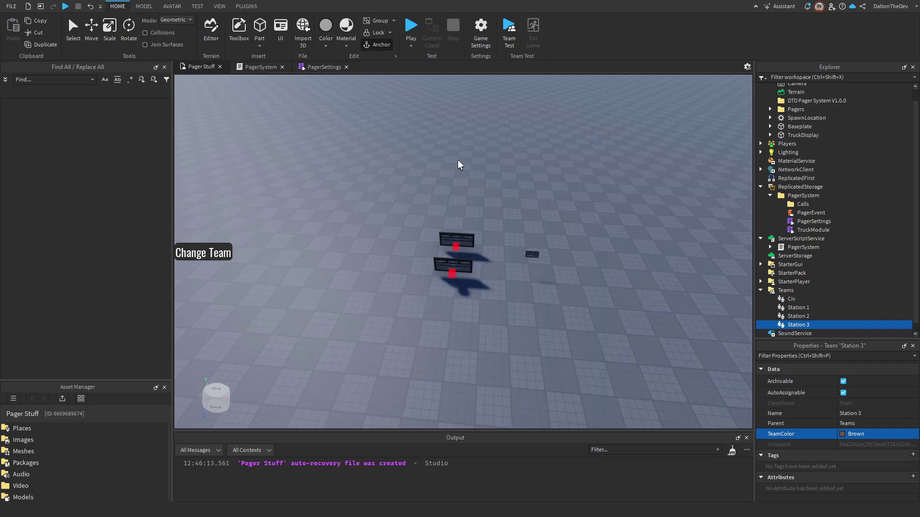
right_drag(458, 165, 486, 286)
click(74, 31)
click(472, 292)
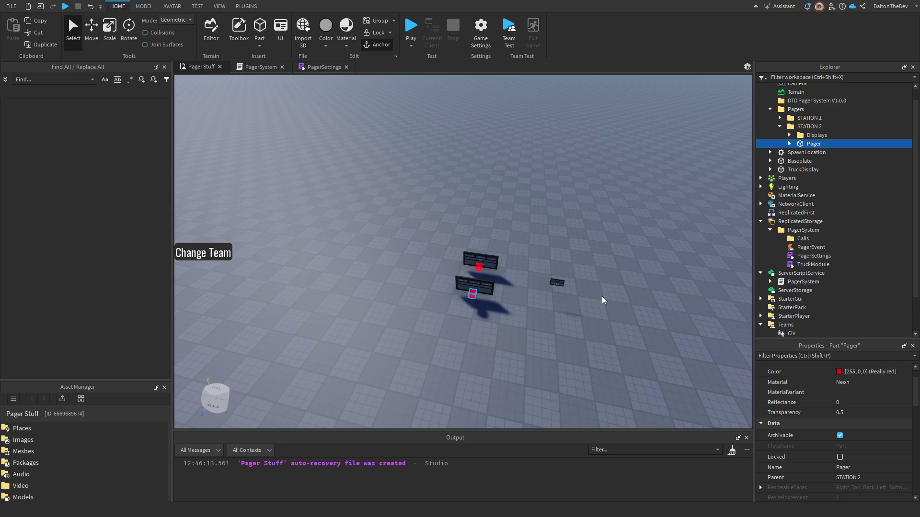
scroll(507, 333, down, 10)
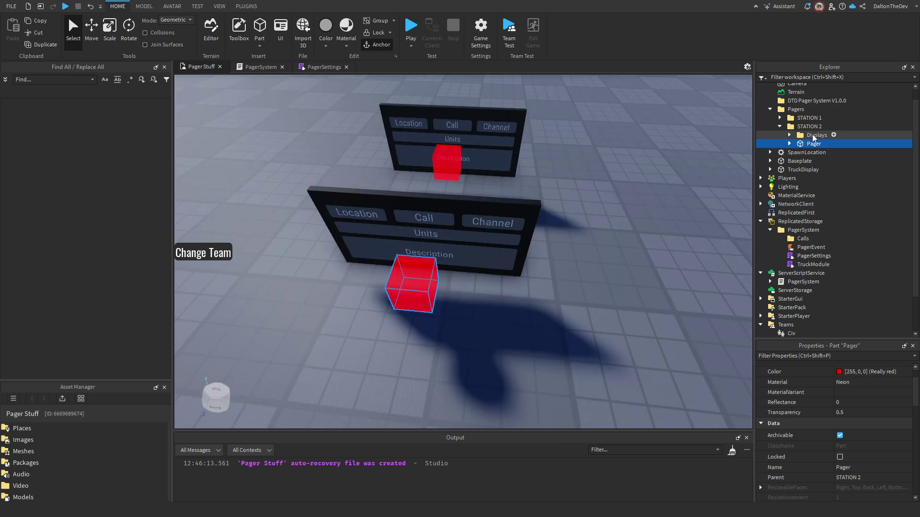
click(805, 127)
right_drag(568, 229, 481, 209)
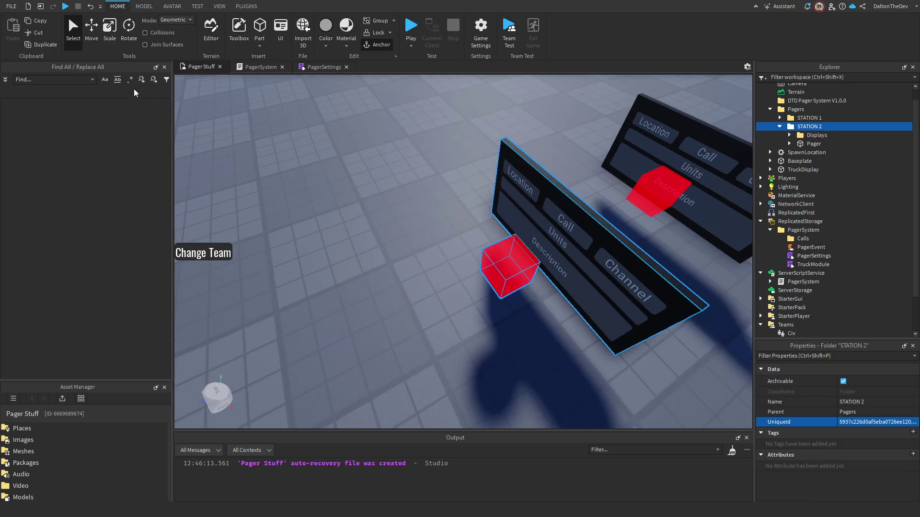
Duplicate the STATION 2 pager folder and move the copy 7.9 studs away.
key(ctrl+d)
click(91, 29)
scroll(459, 289, down, 5)
drag(459, 290, 390, 306)
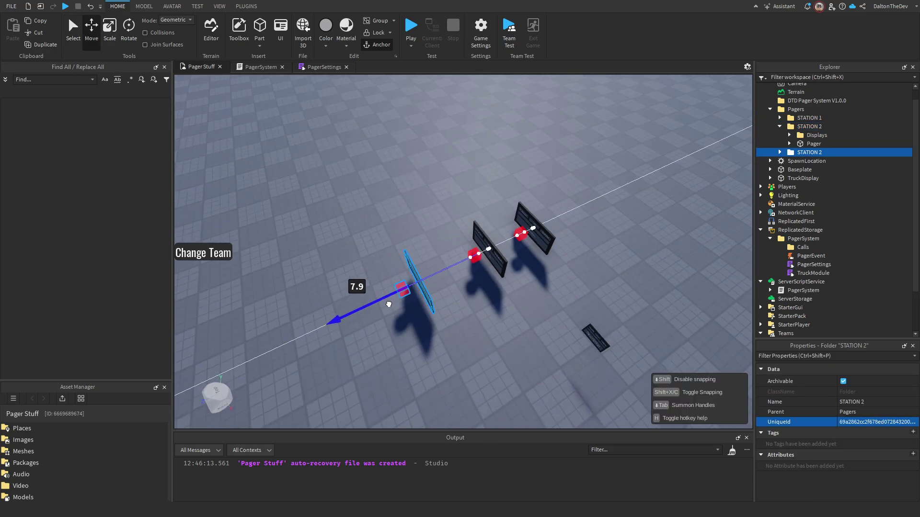
right_drag(503, 308, 606, 272)
scroll(606, 272, up, 5)
Copy 'STATION 3' from line 10 of PagerSettings and rename the duplicated folder to it.
double_click(807, 152)
click(261, 68)
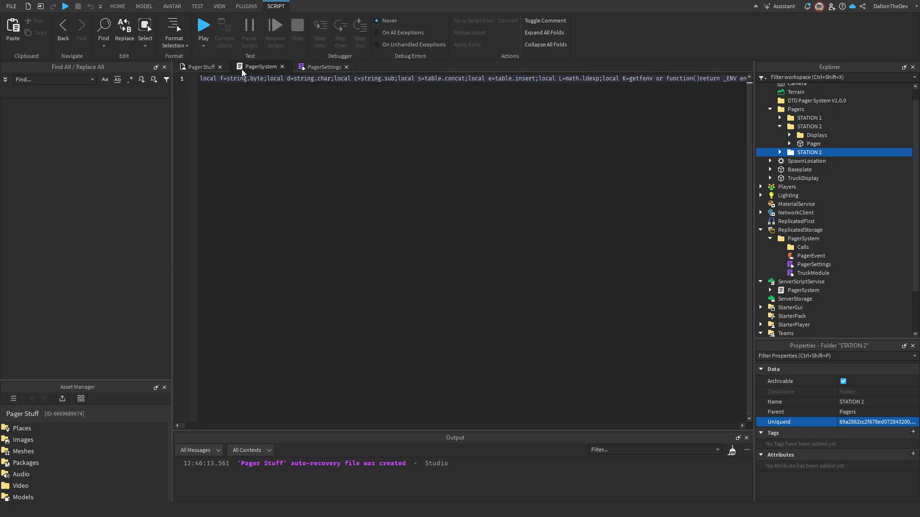
click(324, 66)
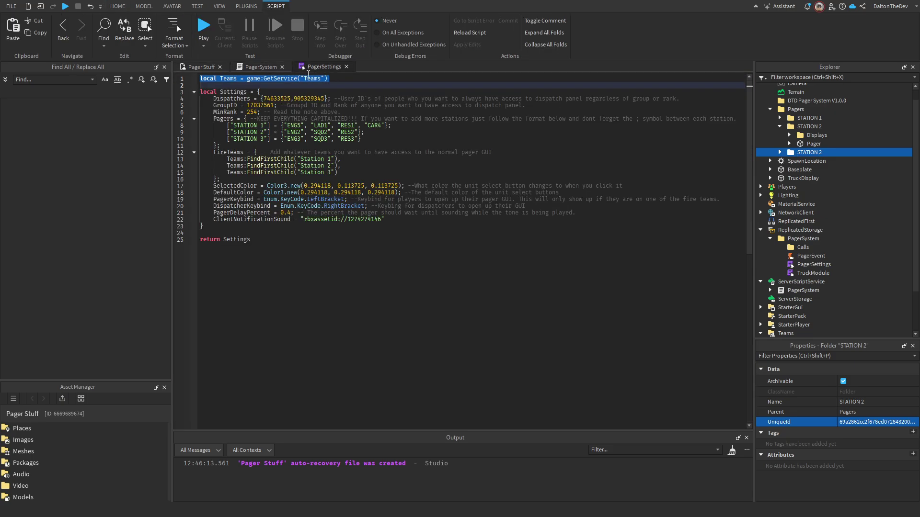
click(283, 67)
click(258, 132)
double_click(246, 139)
shift+click(267, 139)
key(ctrl+c)
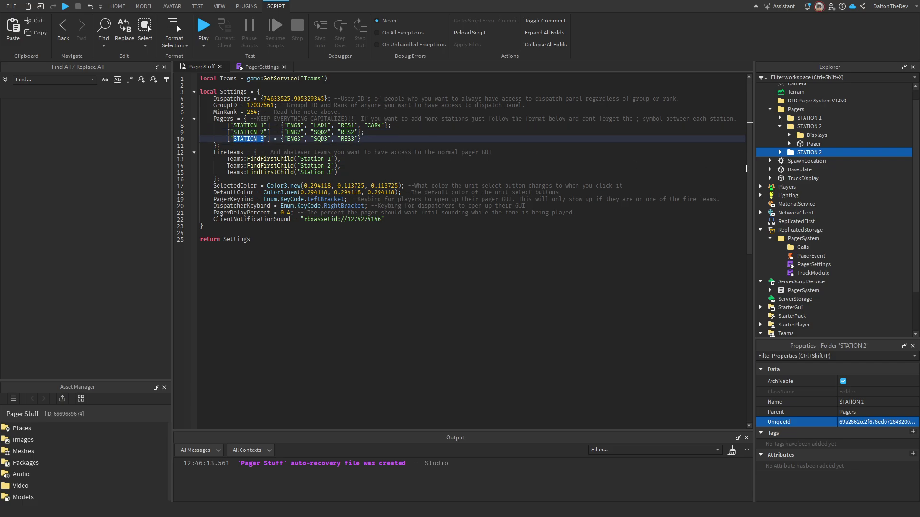
double_click(810, 152)
key(ctrl+v)
key(Return)
Expand STATION 3's Pager, inspect RadioPlayer, StationTone and PagerSound, and preview PagerSound's audio.
click(779, 152)
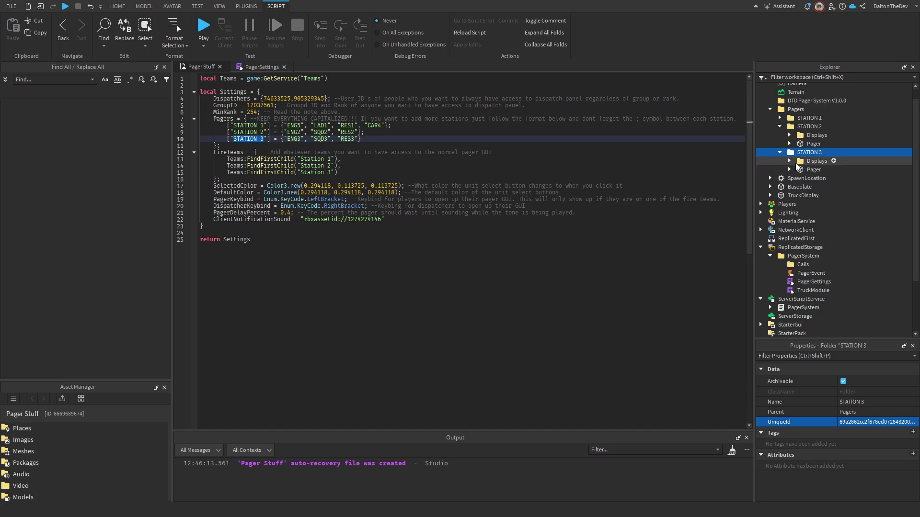
click(789, 170)
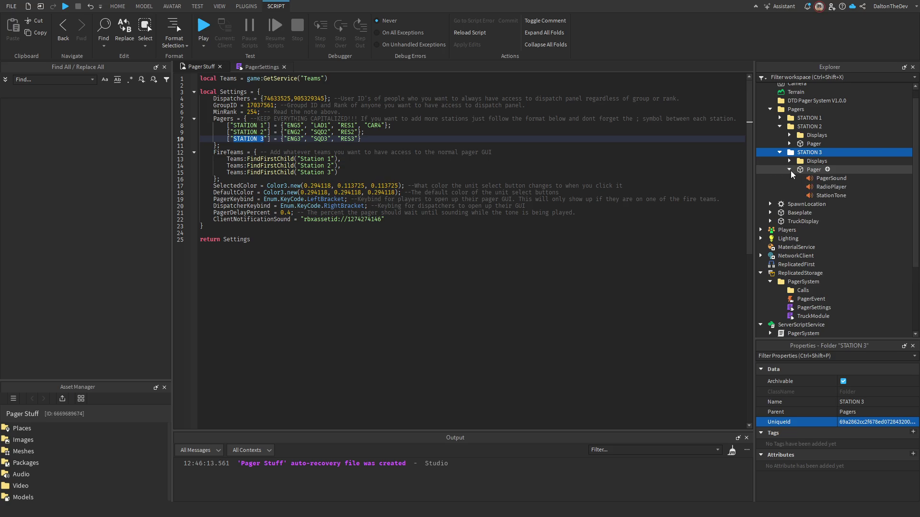
click(192, 69)
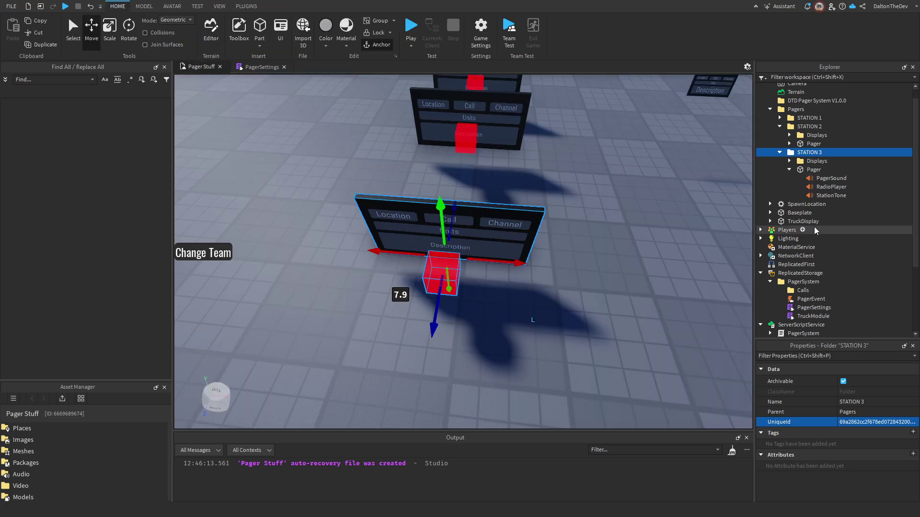
click(813, 170)
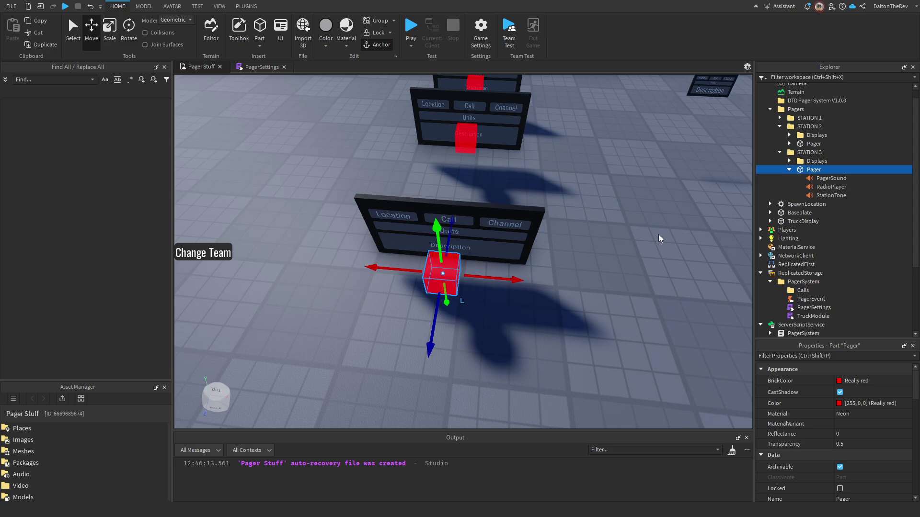
click(831, 188)
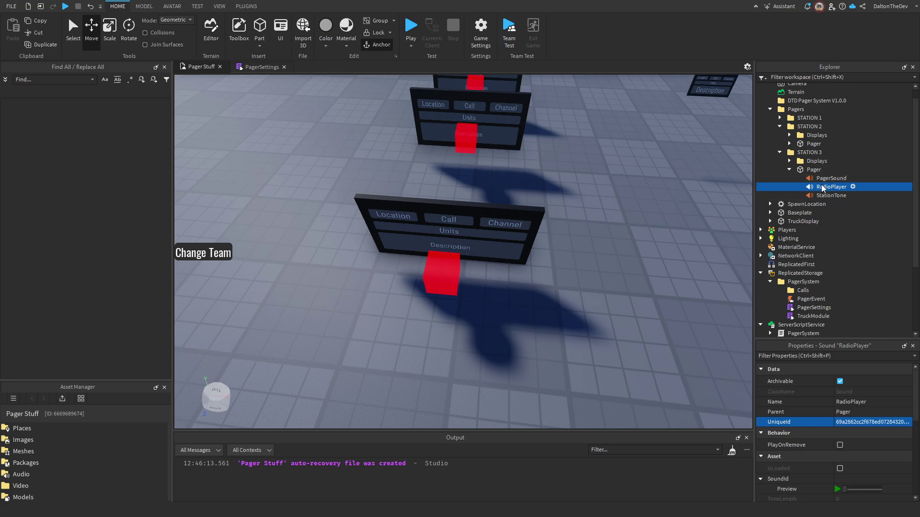
click(831, 195)
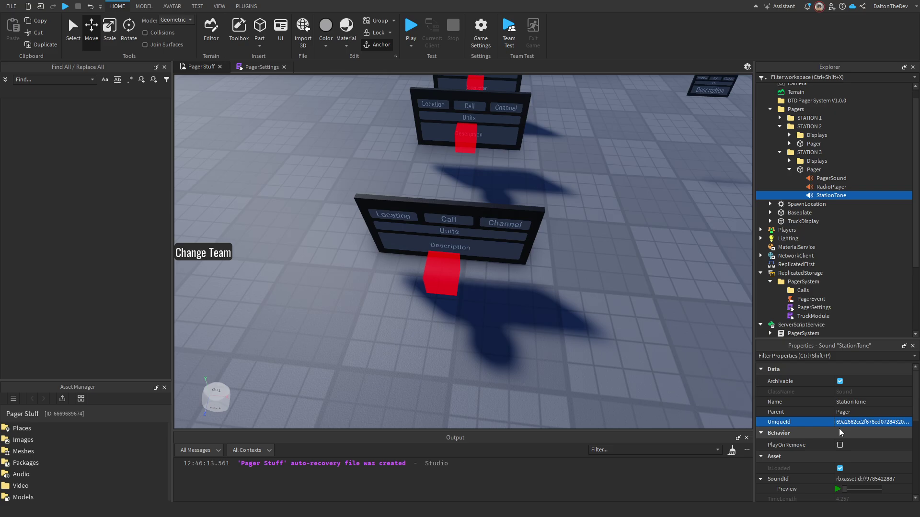
scroll(839, 433, down, 1)
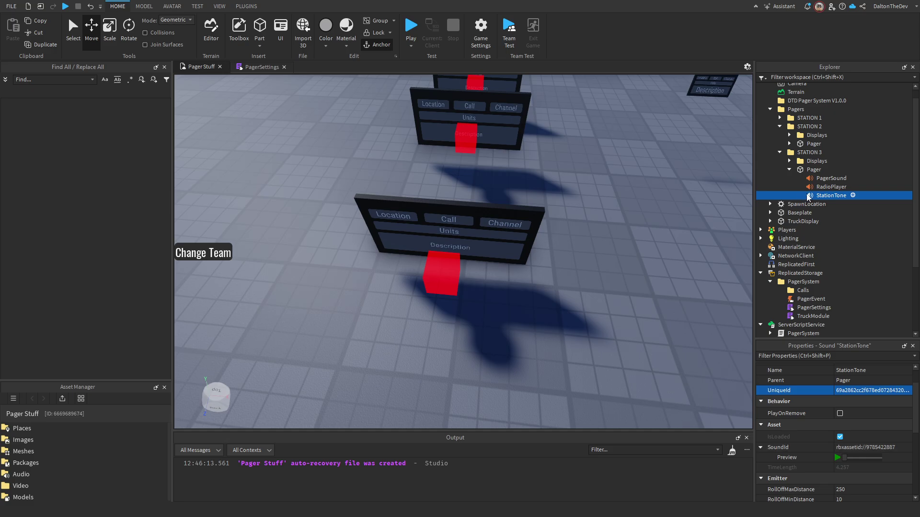
click(829, 178)
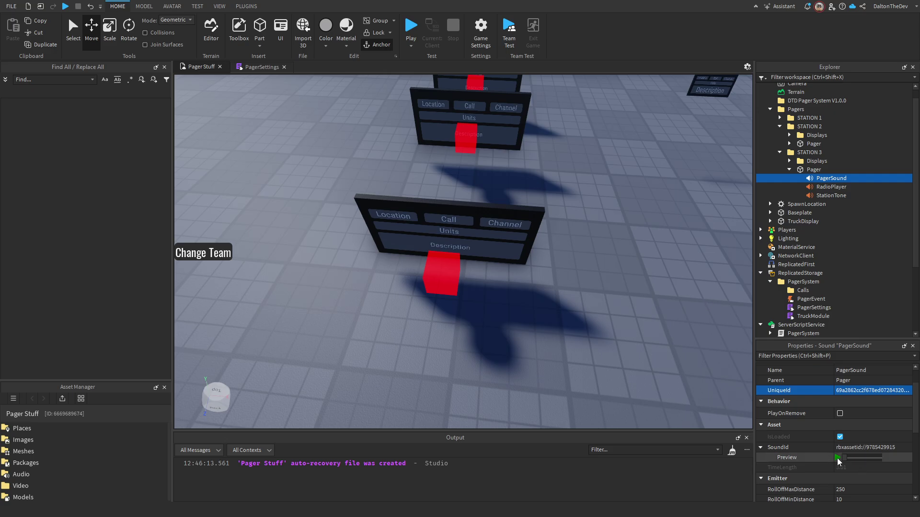
click(837, 458)
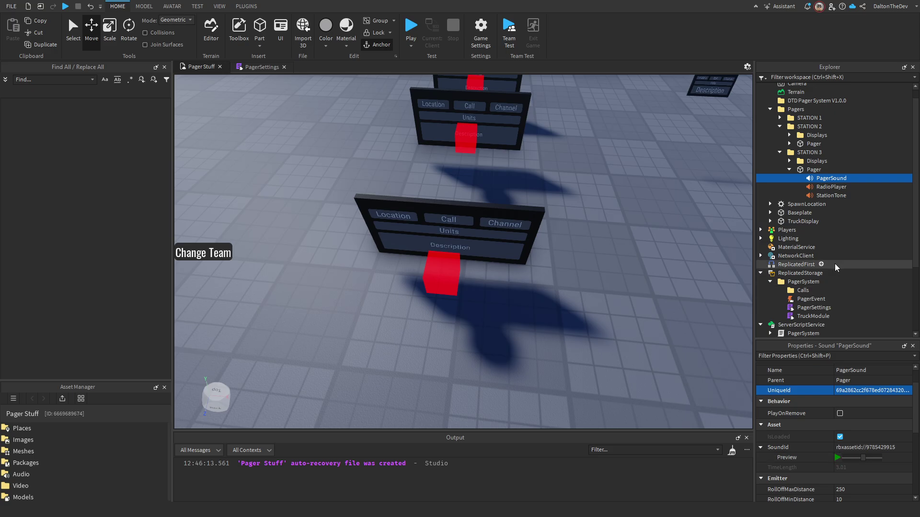
Check the delay value on PagerSettings line 21, then compare StationTone and PagerSound properties.
click(238, 67)
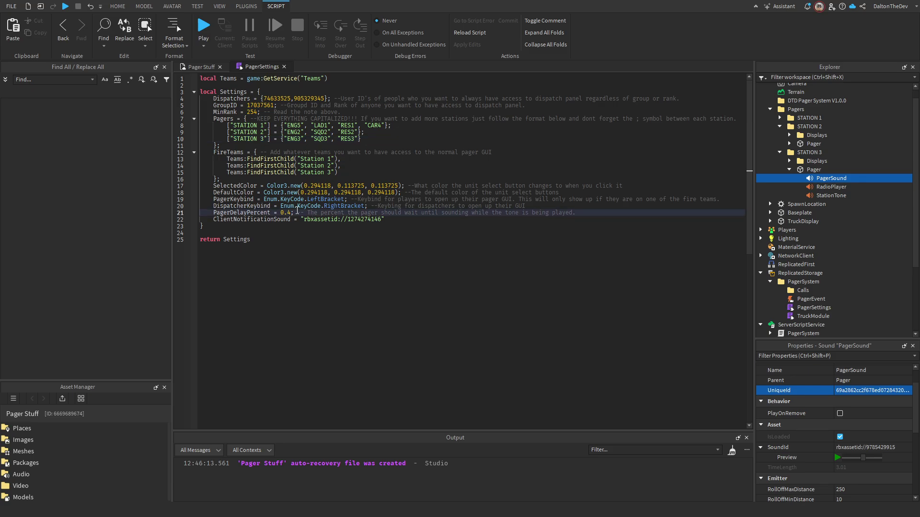
double_click(288, 213)
click(209, 67)
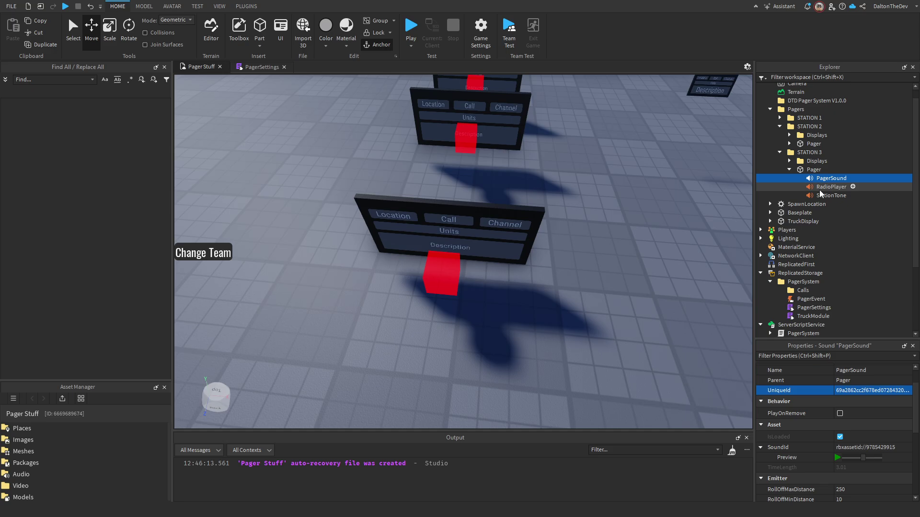
key(Down)
key(Down)
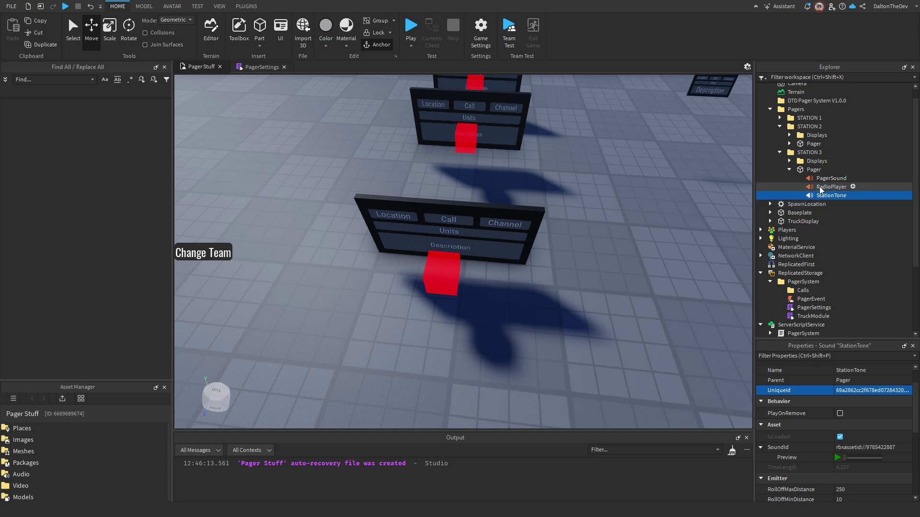
click(825, 179)
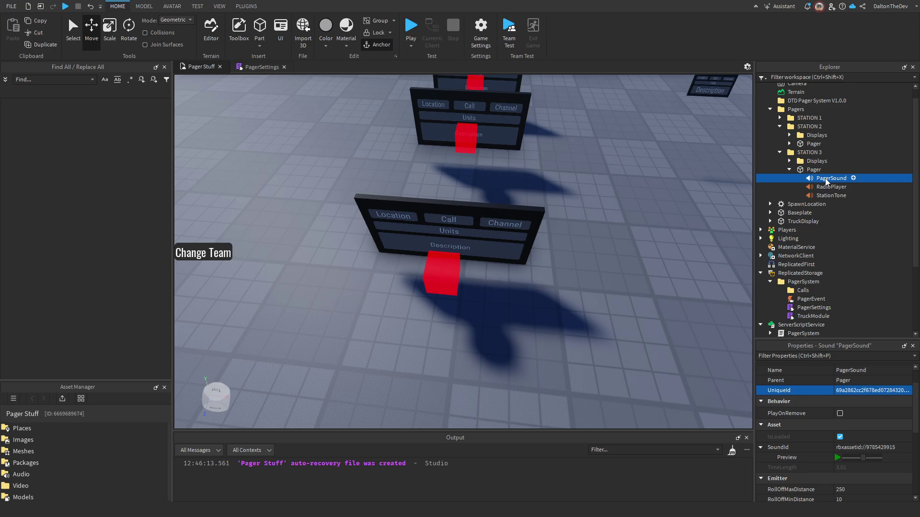
click(825, 197)
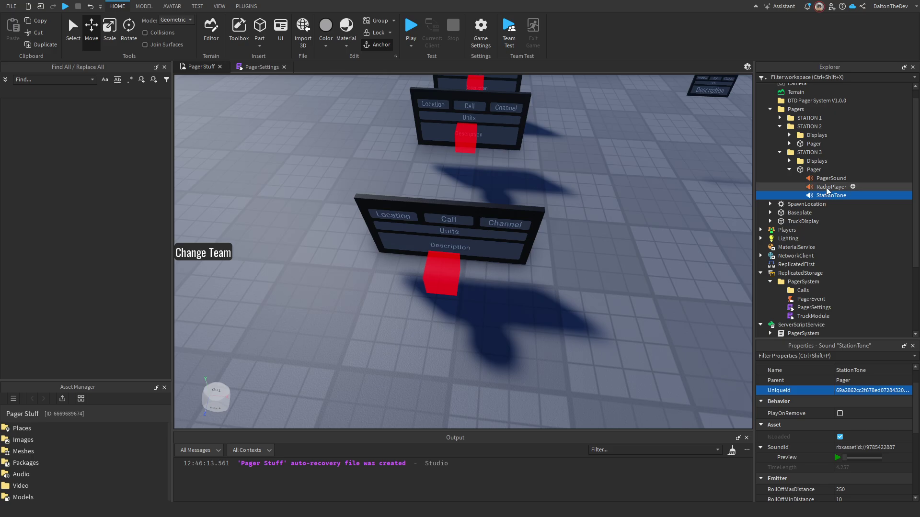
click(825, 179)
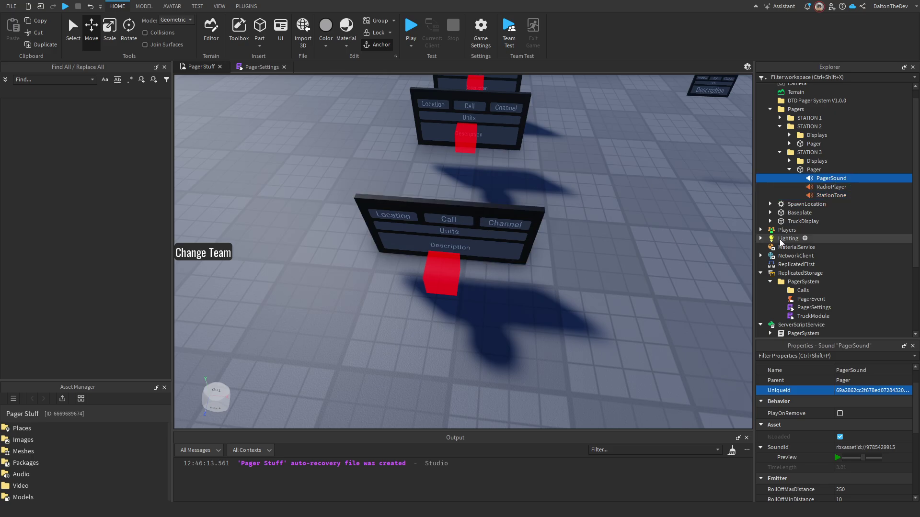
Expand STATION 3's Displays and select the front display board in the scene.
click(789, 161)
click(824, 178)
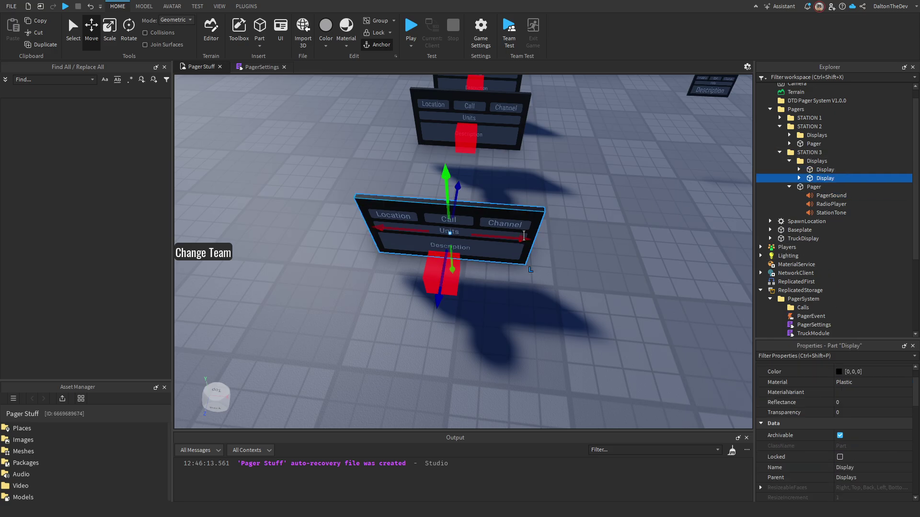
right_drag(651, 248, 567, 234)
click(566, 234)
scroll(577, 241, down, 5)
scroll(576, 241, up, 5)
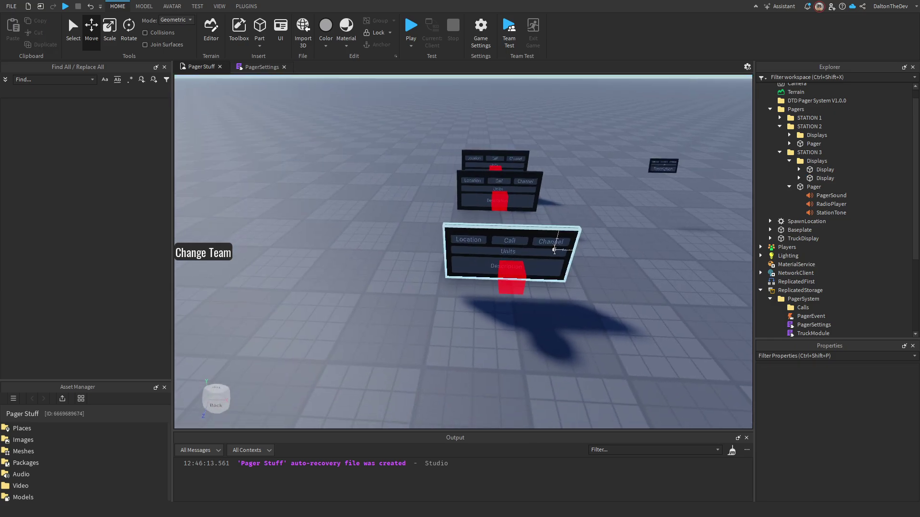
click(73, 29)
click(568, 244)
scroll(589, 245, down, 6)
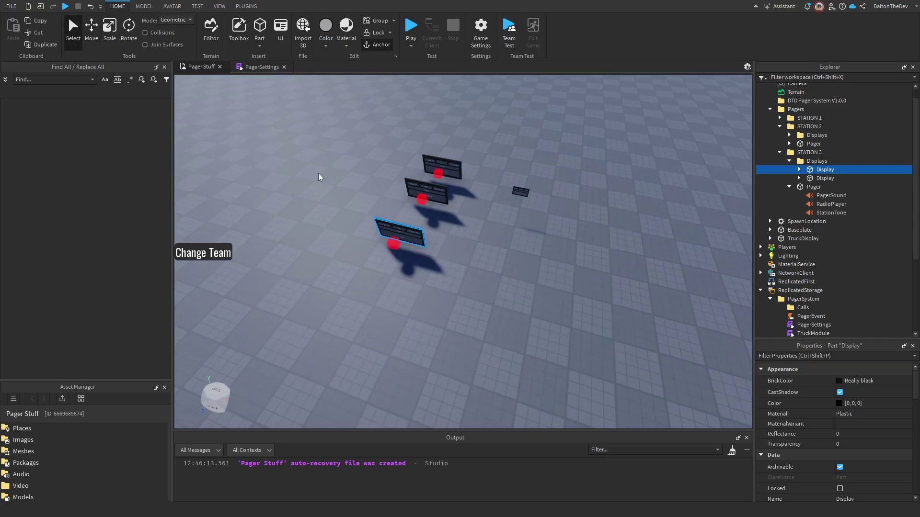
Move the display 8 studs to the right and duplicate it for a third board.
click(91, 28)
drag(428, 235, 565, 282)
key(ctrl+d)
scroll(499, 304, up, 1)
scroll(500, 300, up, 3)
click(547, 327)
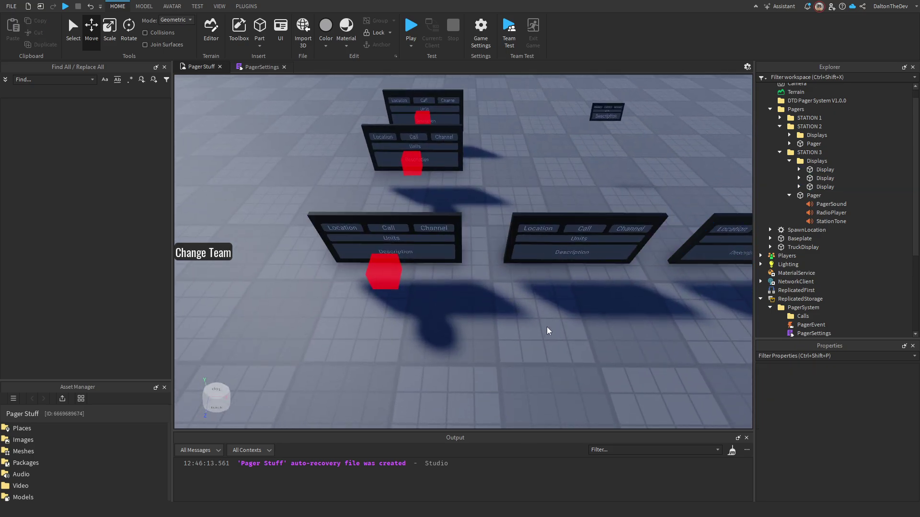
right_drag(547, 327, 547, 325)
key(w)
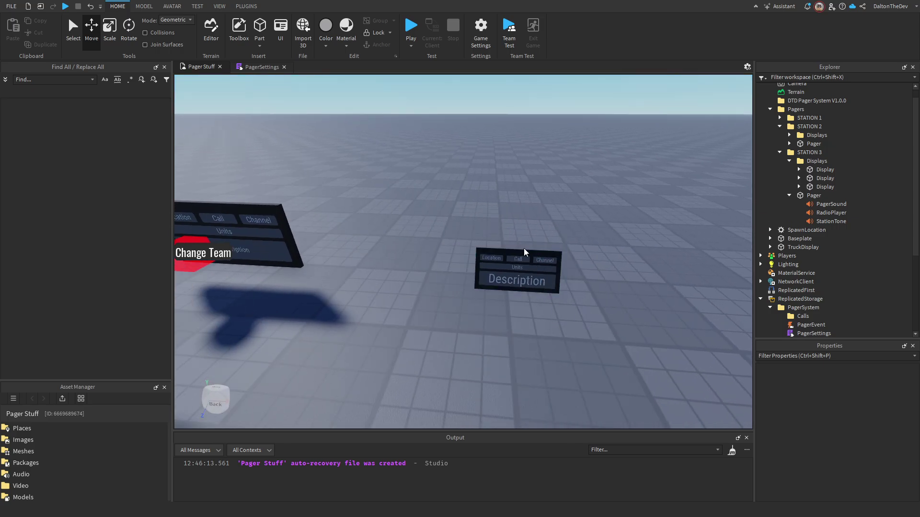
click(549, 263)
right_drag(549, 262, 556, 297)
scroll(557, 297, up, 2)
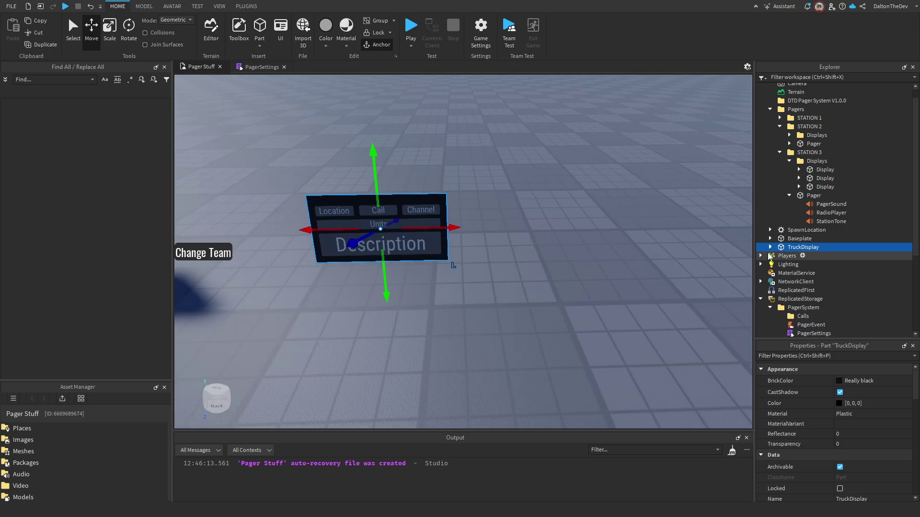
click(770, 247)
click(786, 272)
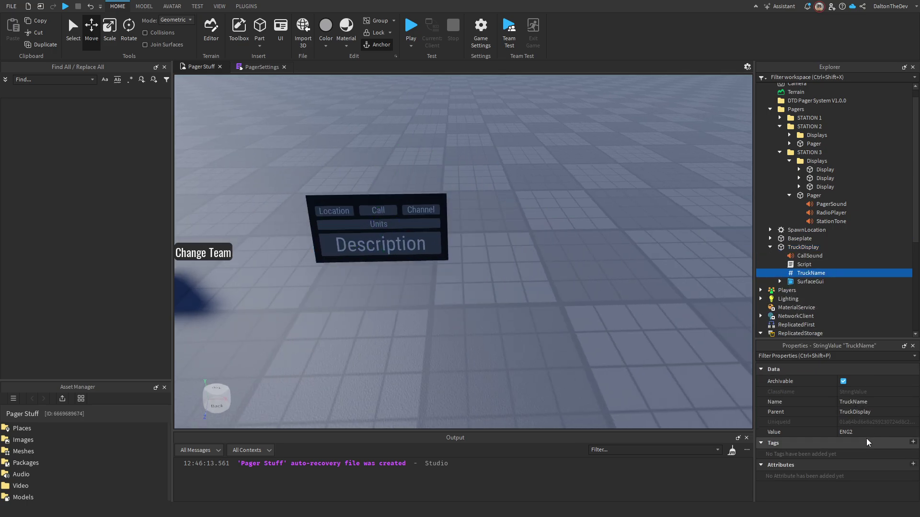
click(259, 66)
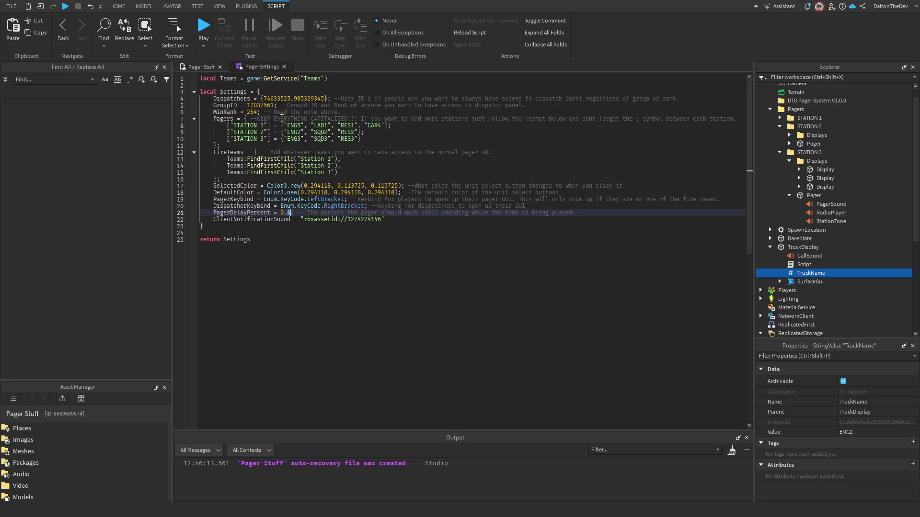
click(291, 139)
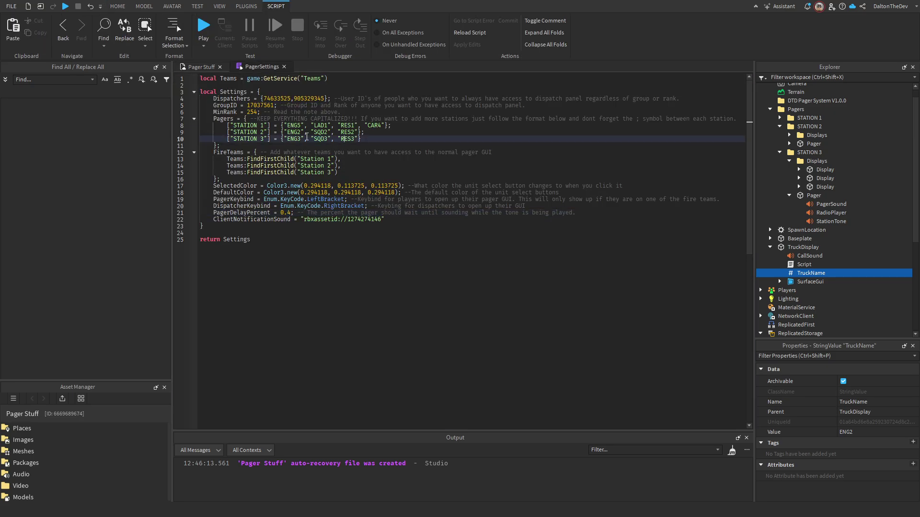
click(353, 138)
double_click(353, 138)
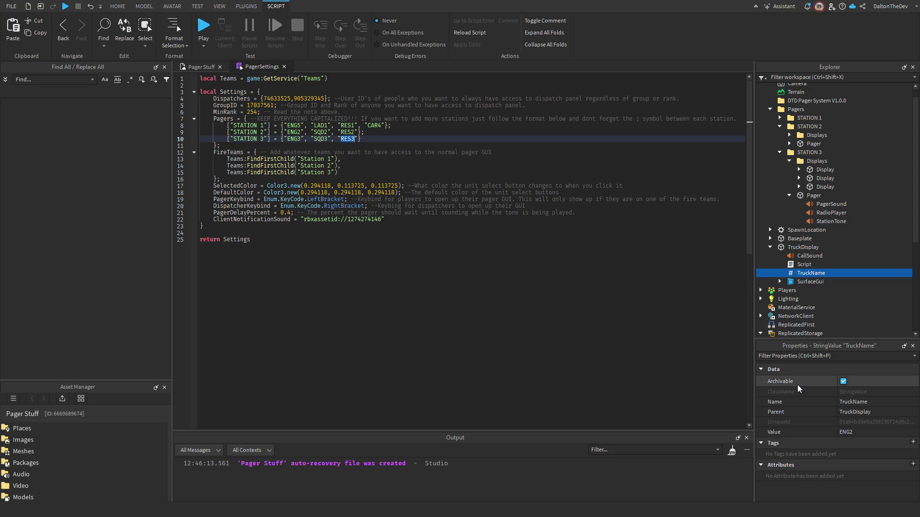
click(187, 65)
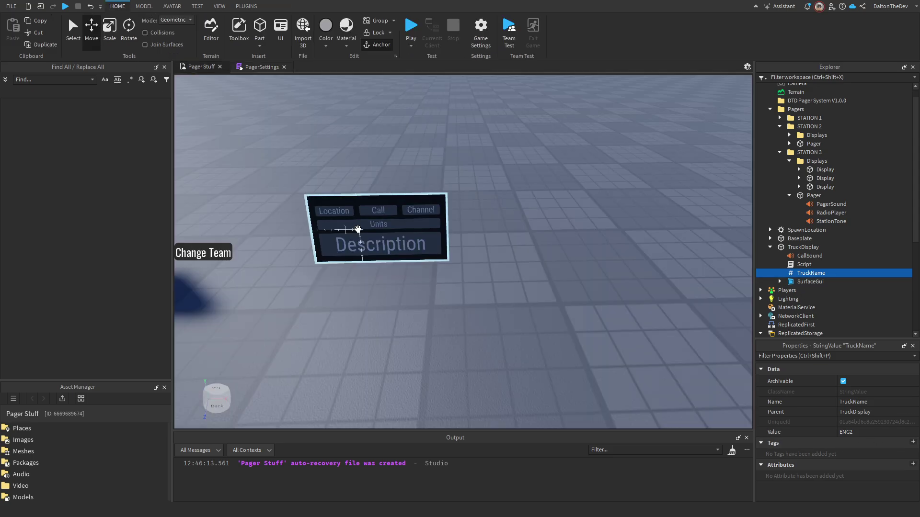
right_drag(540, 225, 468, 181)
scroll(469, 181, down, 3)
scroll(469, 182, up, 5)
click(536, 181)
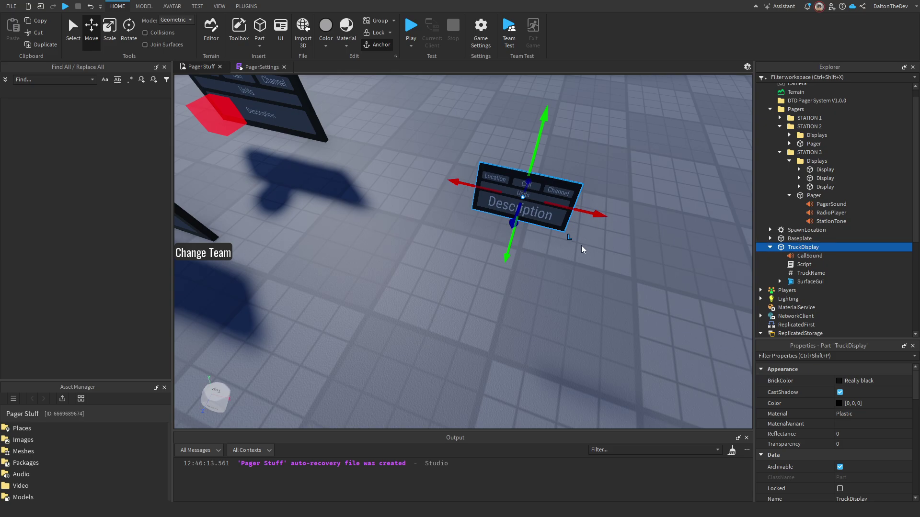
right_drag(581, 247, 590, 252)
click(805, 255)
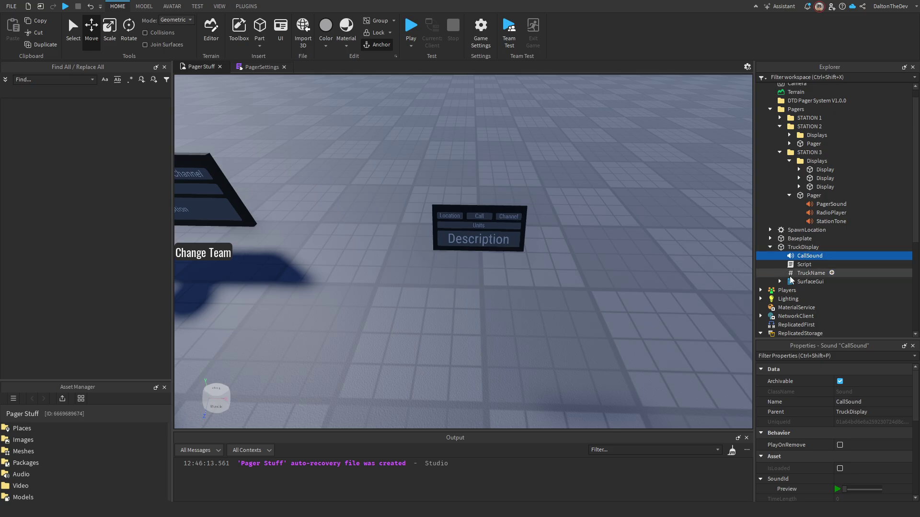
scroll(829, 467, down, 3)
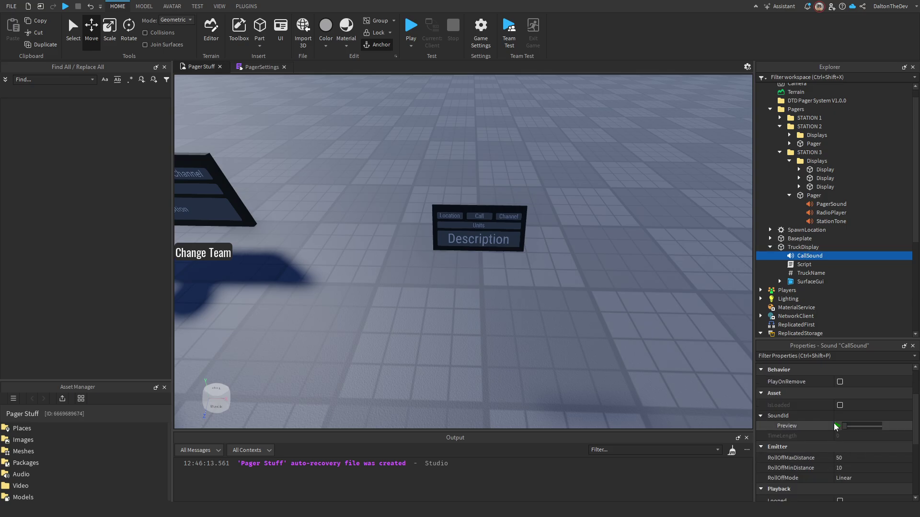
click(841, 417)
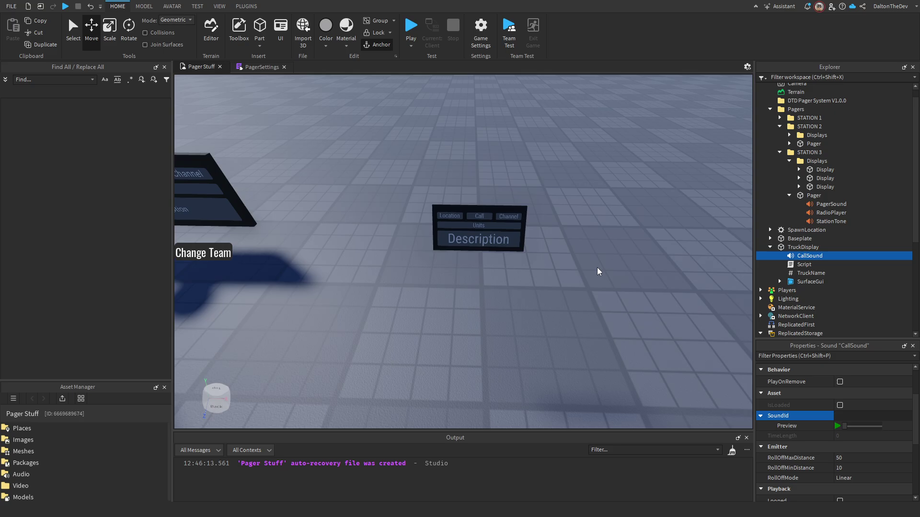
click(858, 415)
click(259, 67)
double_click(356, 219)
drag(305, 220, 381, 220)
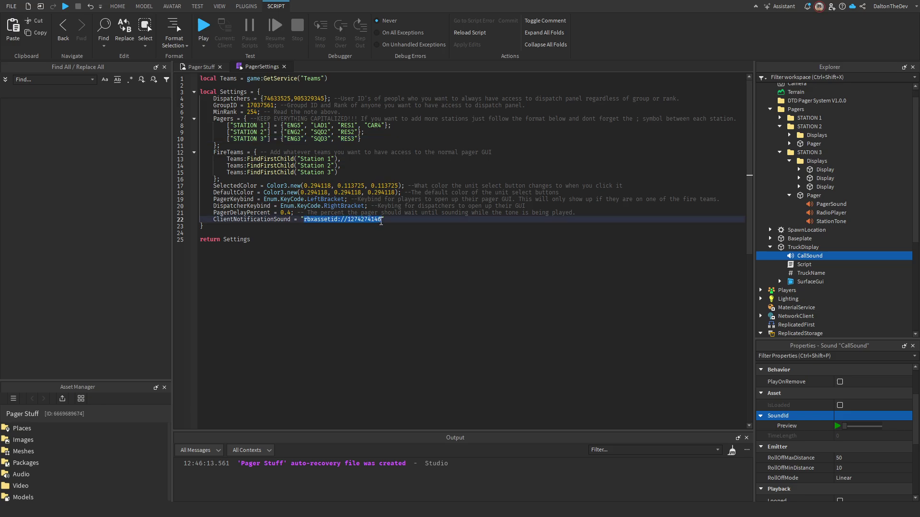
click(201, 67)
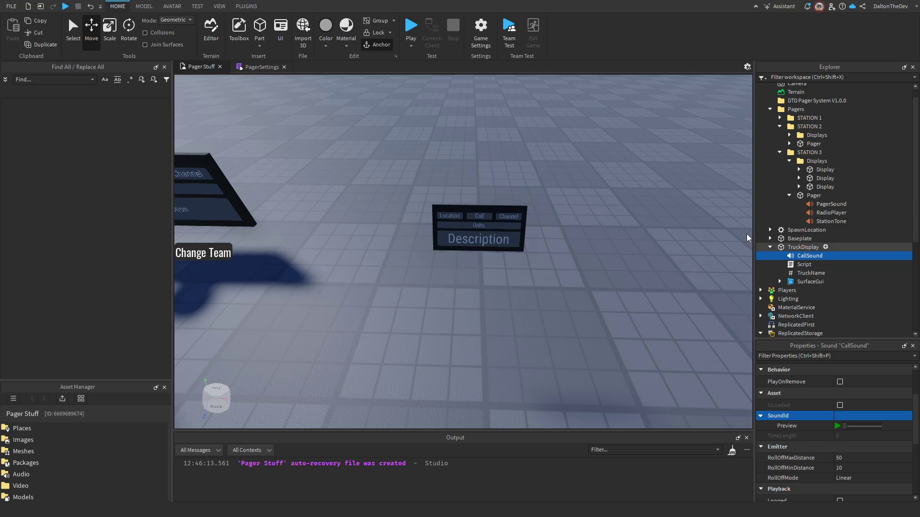
click(424, 171)
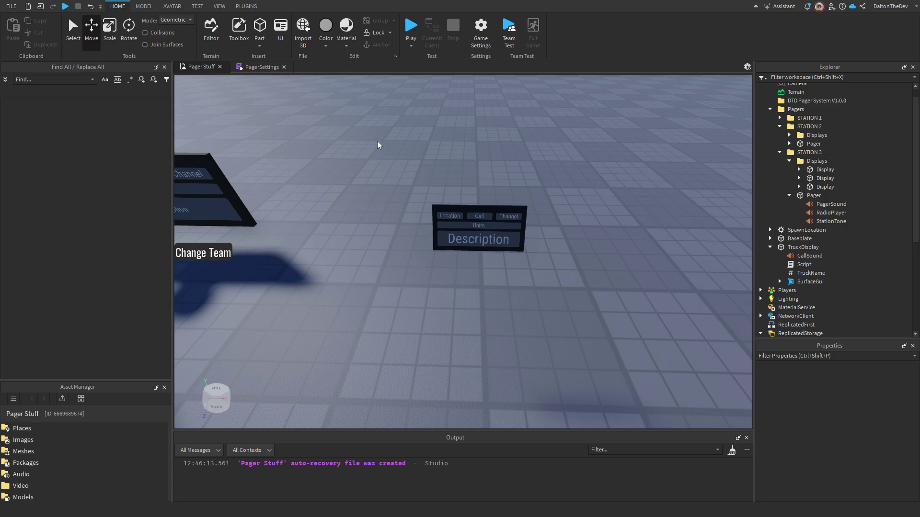
Publish the Pager Stuff place to Roblox from FILE, then launch it with Play.
scroll(407, 138, down, 10)
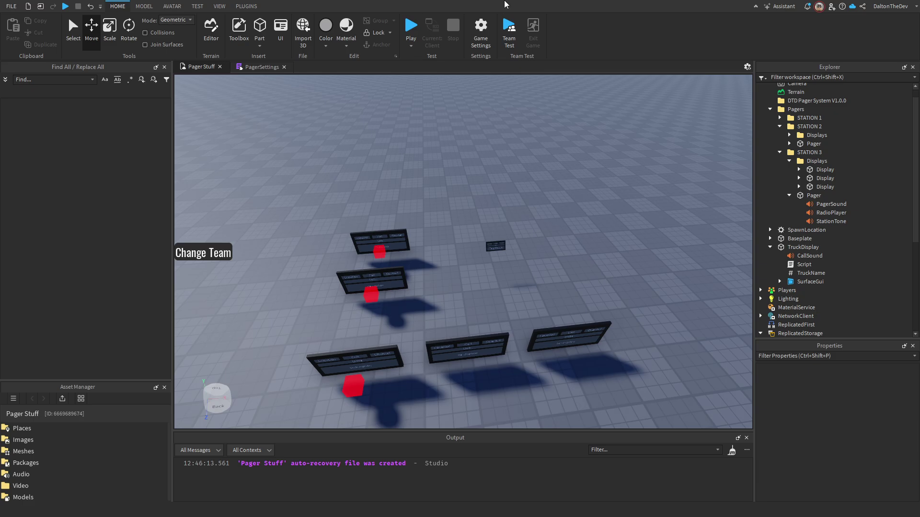
click(11, 6)
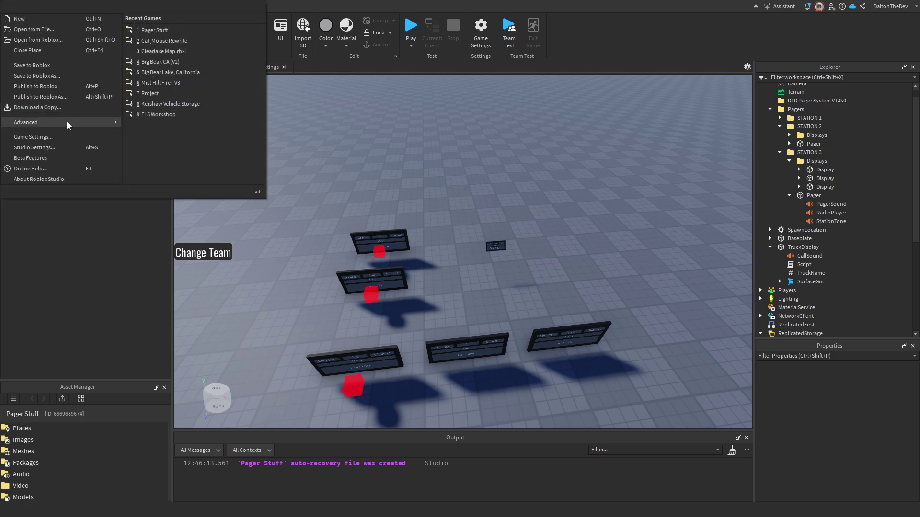
click(63, 85)
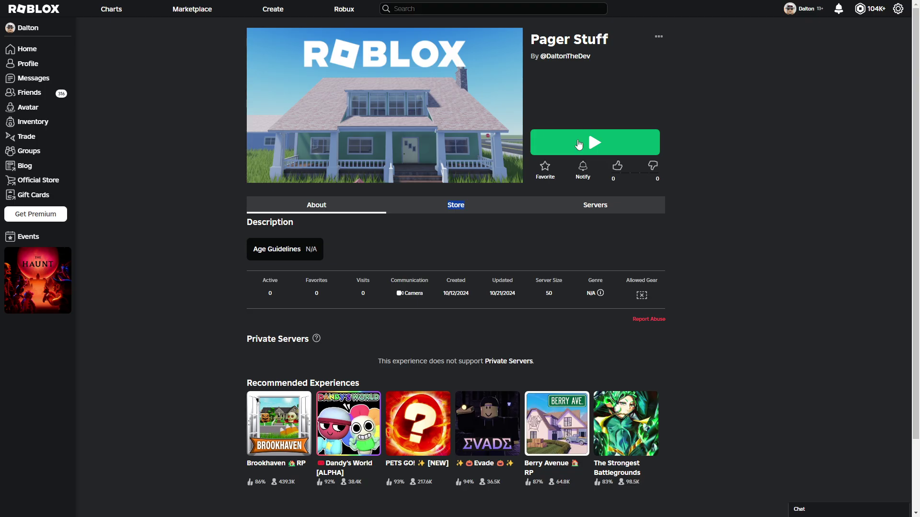
click(579, 144)
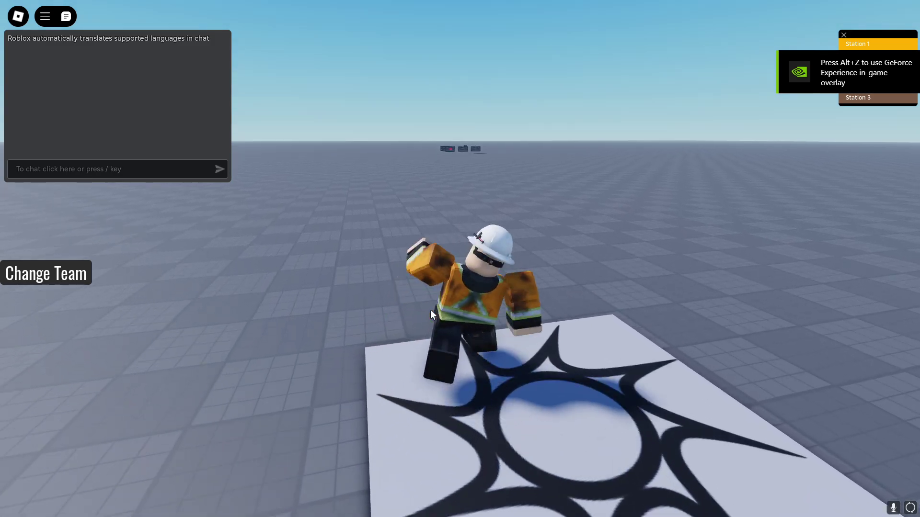
Join the Station 3 team, choose STATION 3 as the station, and sign on as ENG3.
click(73, 282)
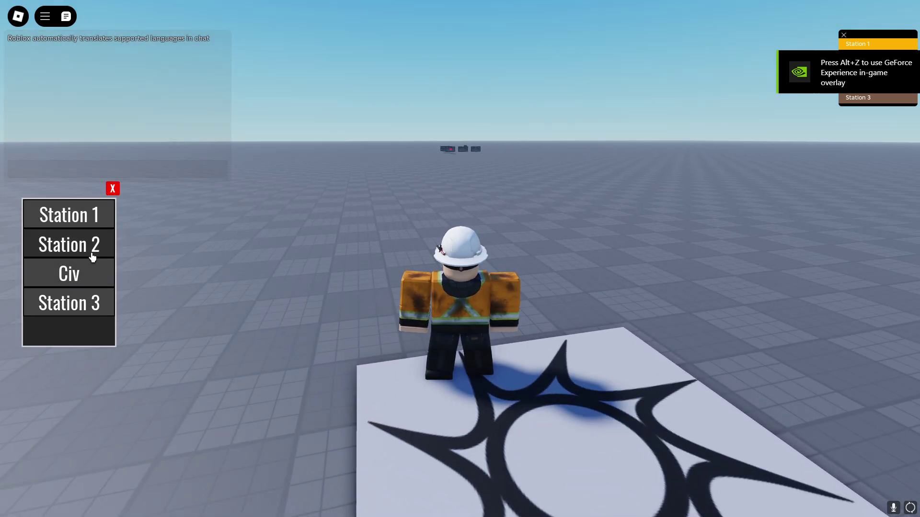
click(79, 310)
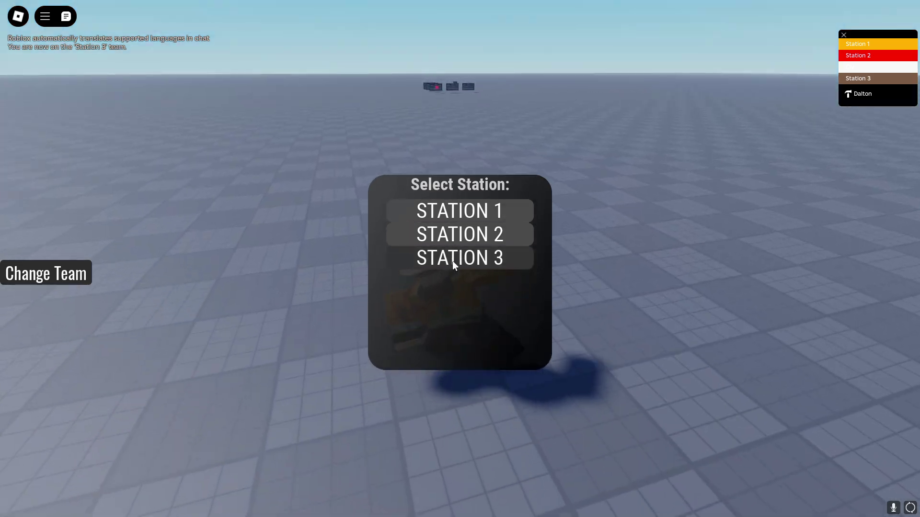
click(452, 261)
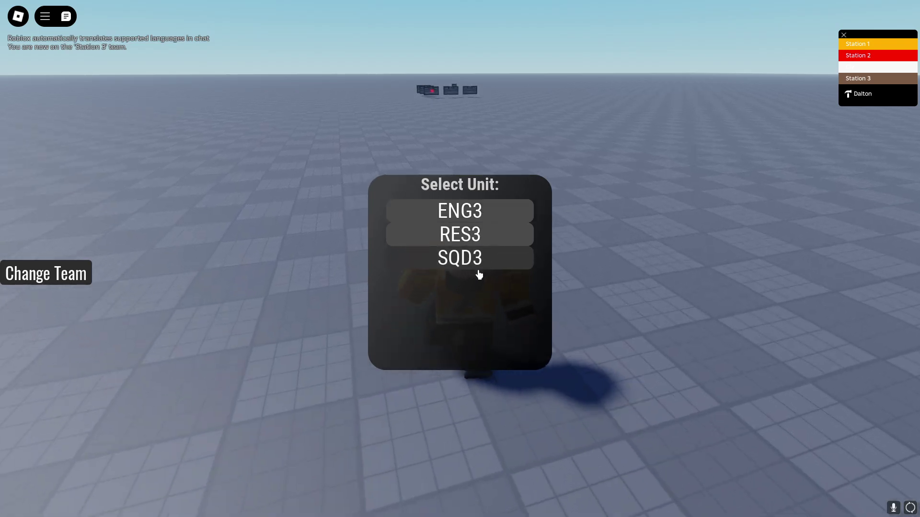
click(479, 218)
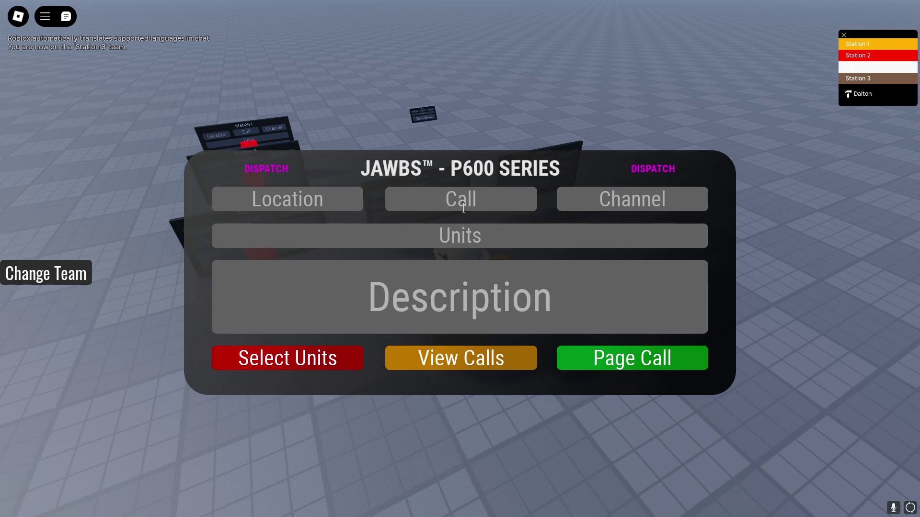
Enter 333 Test Ave, Structure Fire, Fire Ops 1 and 'Caller States Their House Is On Fire'.
text(333 Test Ave)
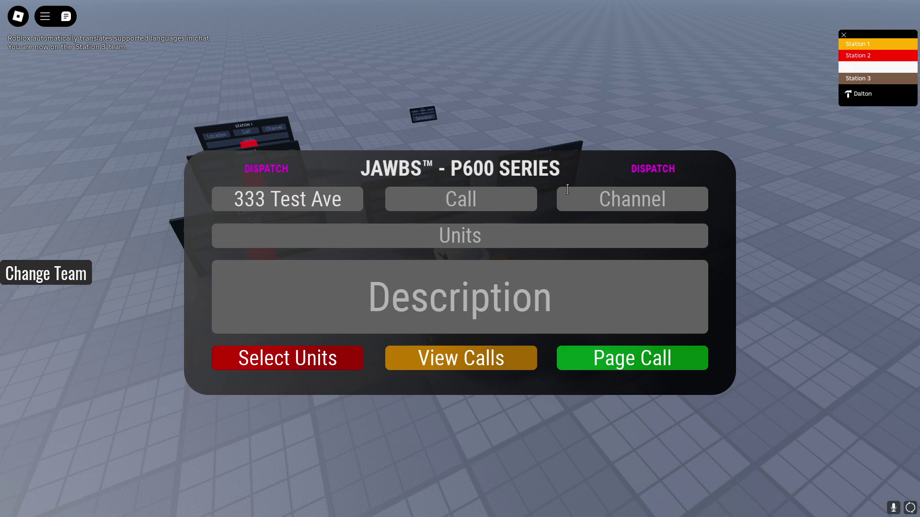
text(Struct)
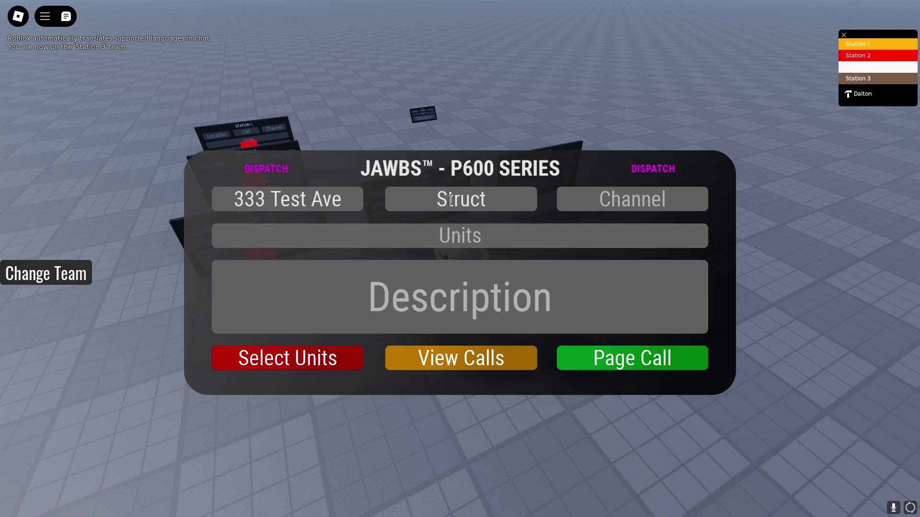
text(ure Fire)
click(592, 198)
text(Fo)
key(BackSpace)
text(ire Ops 1)
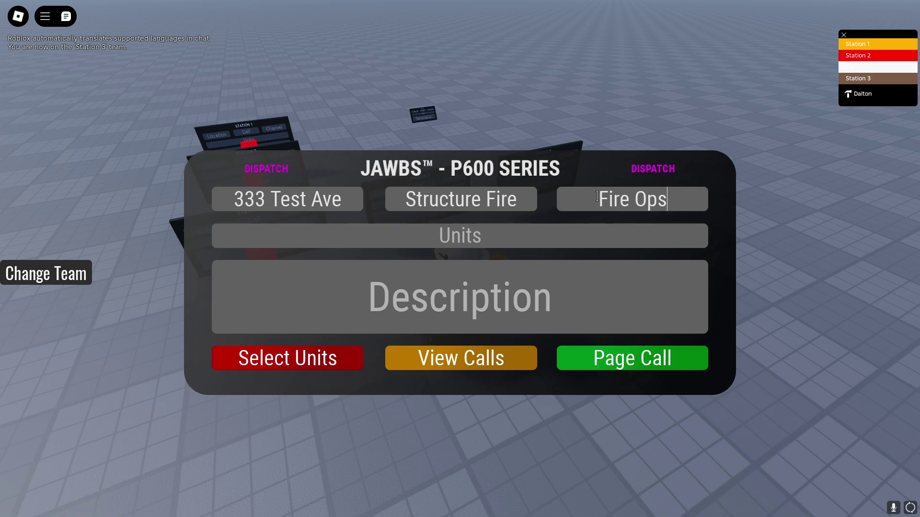
click(488, 284)
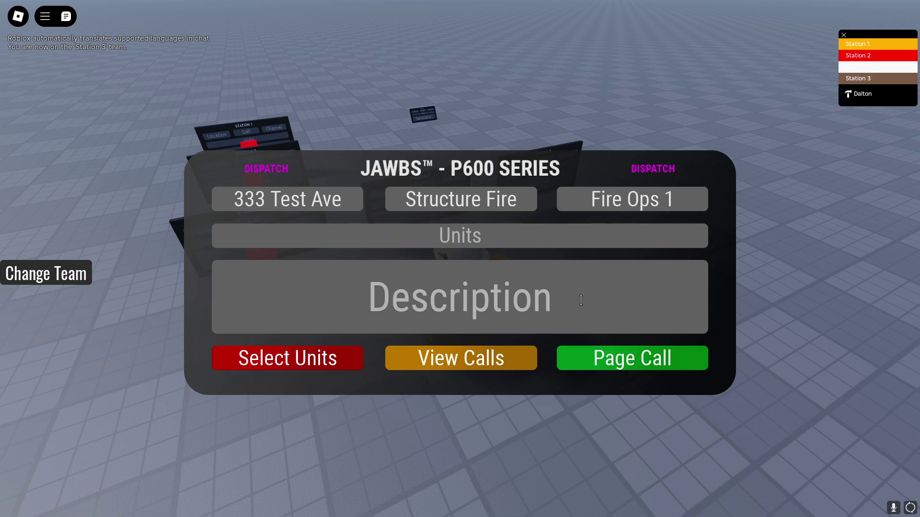
text(Caller State)
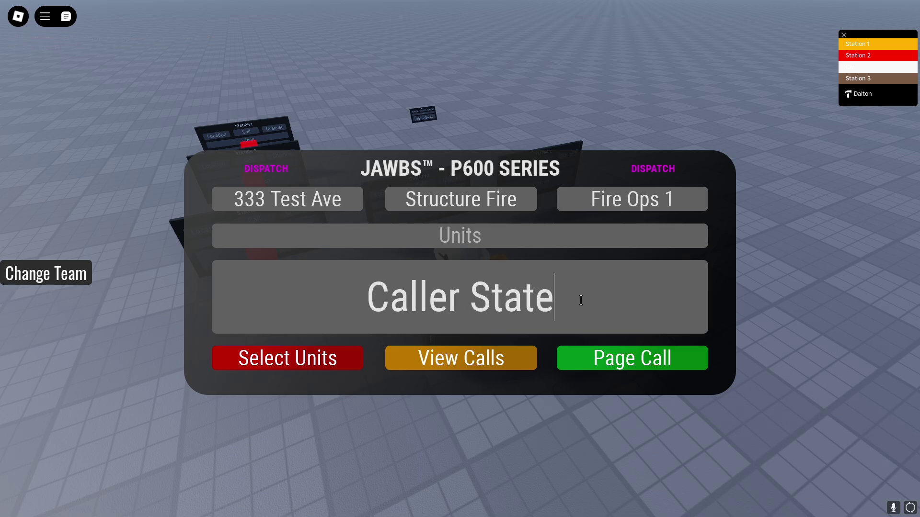
text(s Their House )
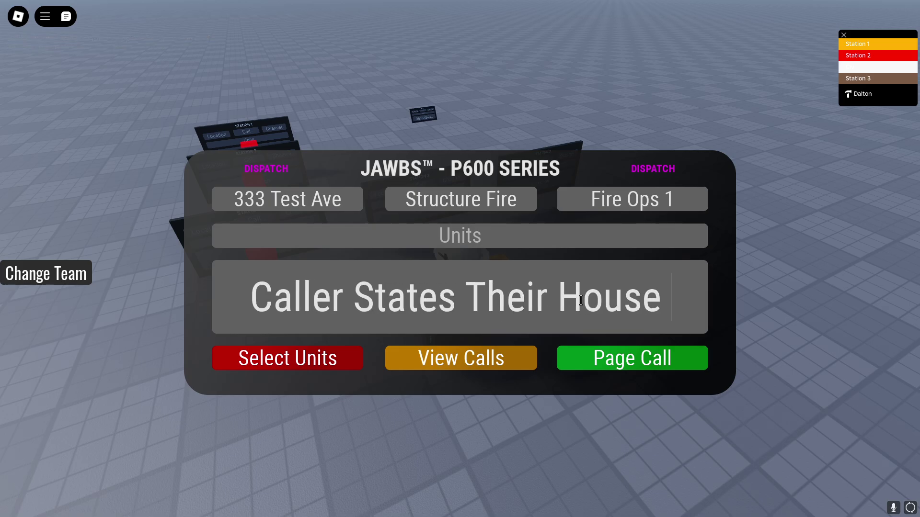
text(Is On Fire)
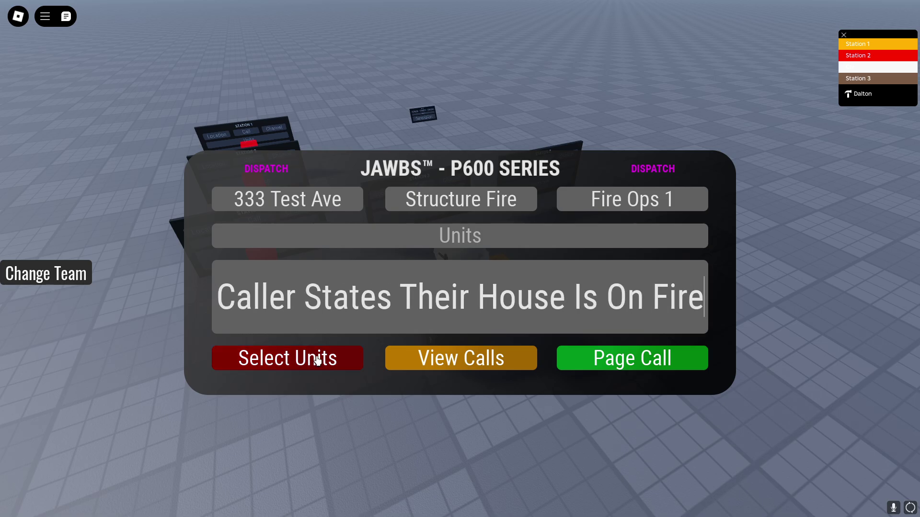
Assign CAR4, ENG2, ENG3, ENG5, LAD1, RES1, RES2, RES3, SQD2 and SQD3 to the call.
click(312, 354)
scroll(505, 278, down, 3)
scroll(484, 325, up, 3)
click(493, 216)
click(485, 230)
click(476, 250)
click(472, 271)
click(468, 291)
click(463, 312)
click(460, 331)
scroll(456, 296, down, 2)
click(455, 288)
click(467, 305)
click(498, 327)
click(525, 351)
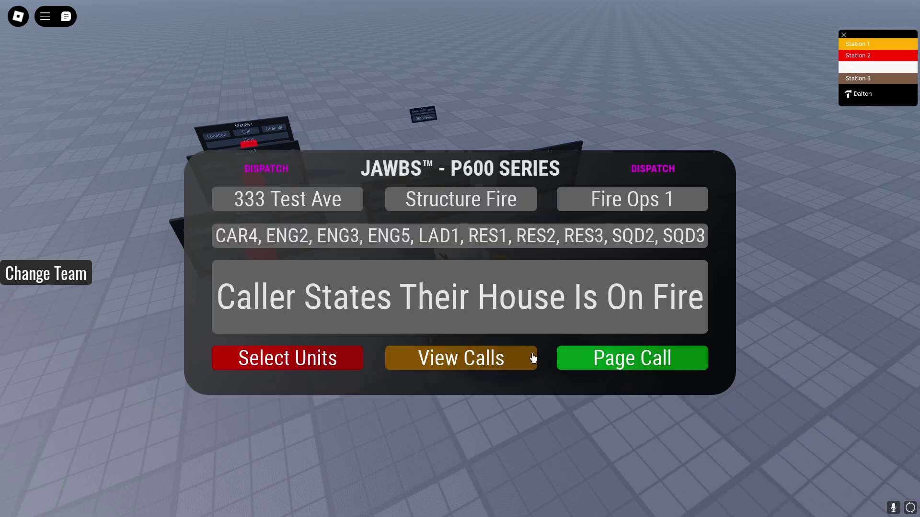
scroll(395, 110, up, 10)
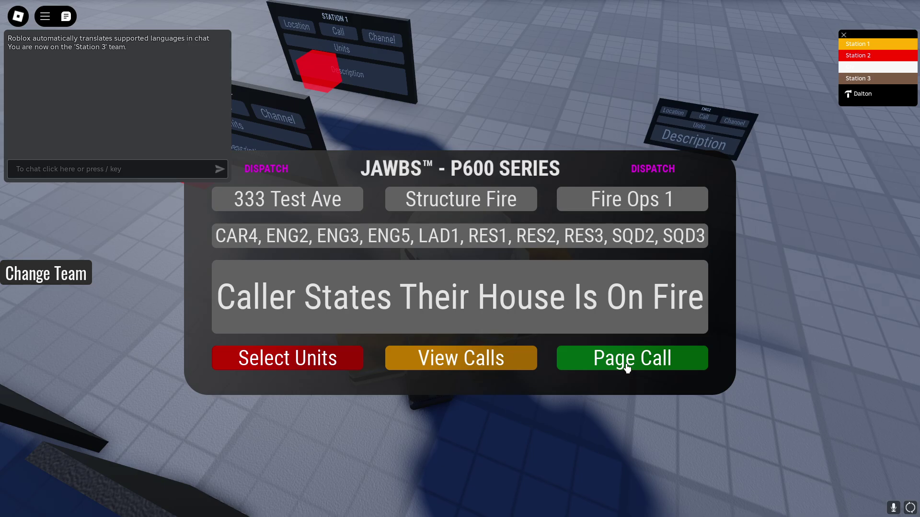
Page the call out and orbit the camera to check the station boards.
click(627, 367)
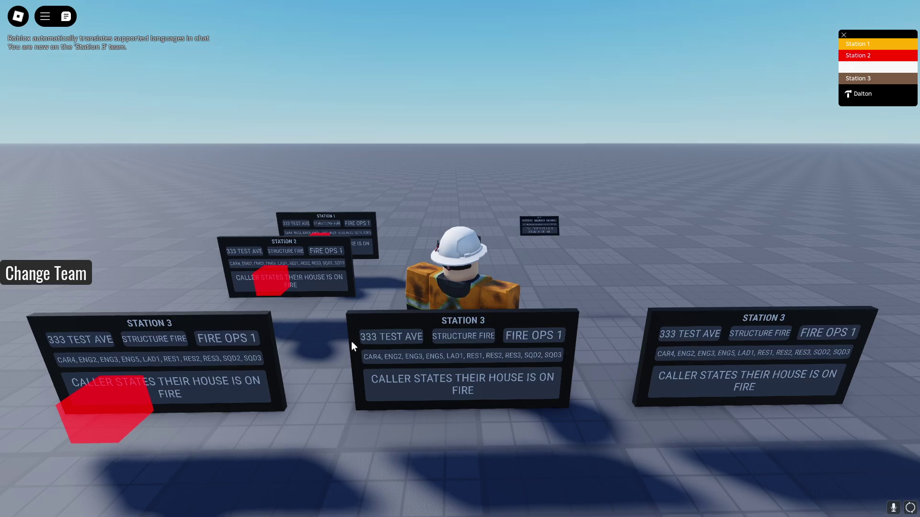
right_drag(355, 276, 412, 265)
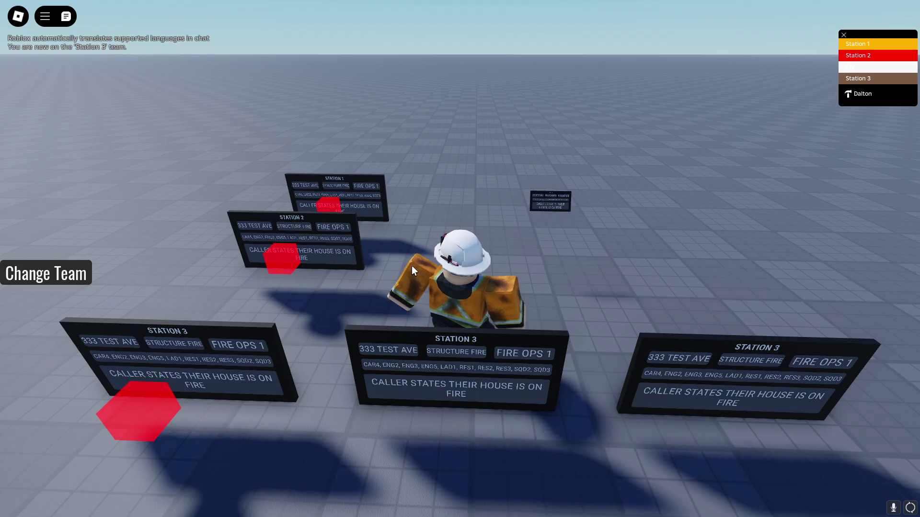
right_drag(412, 266, 414, 267)
scroll(489, 287, up, 8)
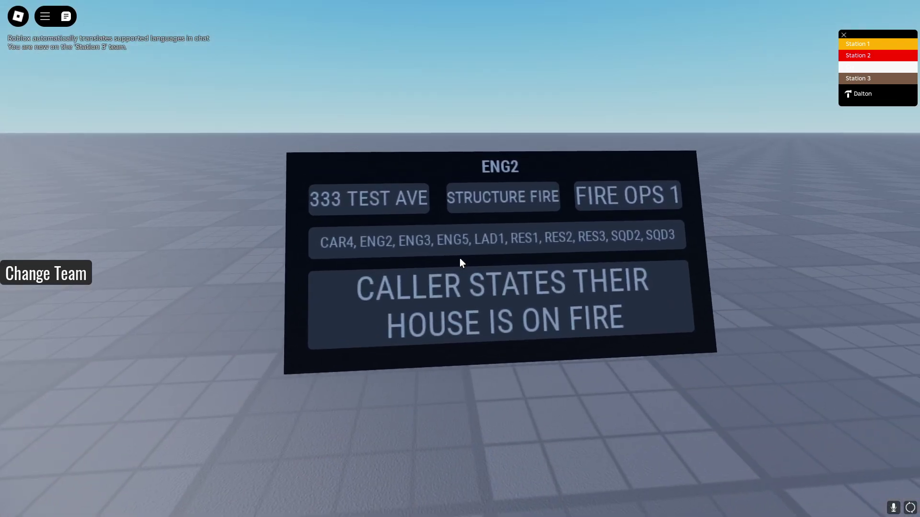
Walk the avatar over to the boards and take out the ENG3 pager with key 1.
key(w)
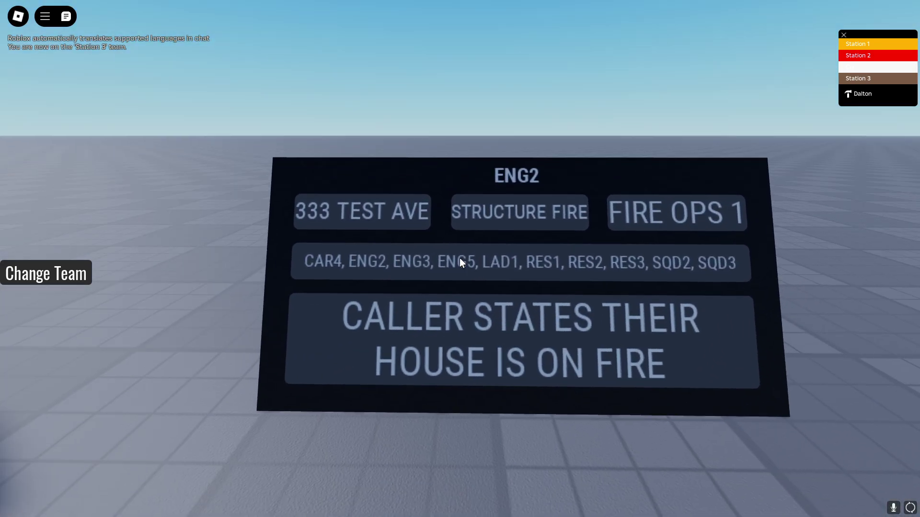
scroll(459, 258, down, 10)
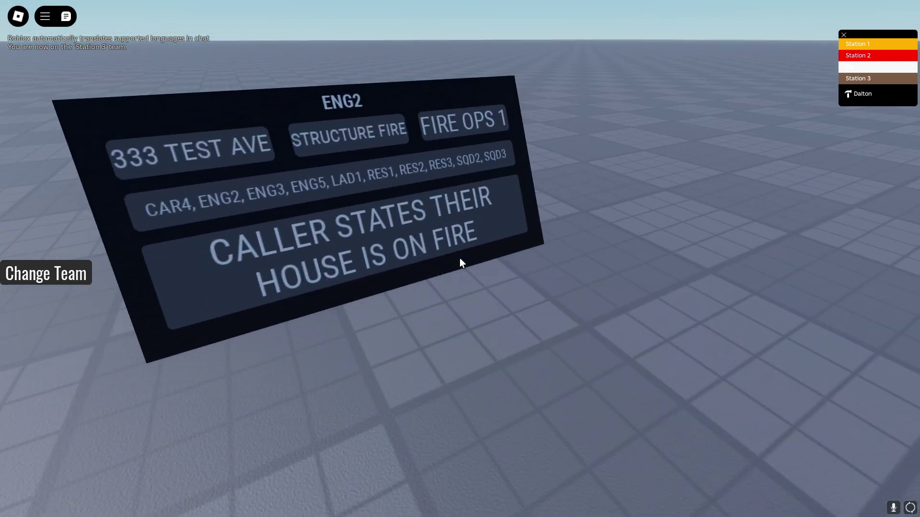
scroll(460, 253, down, 5)
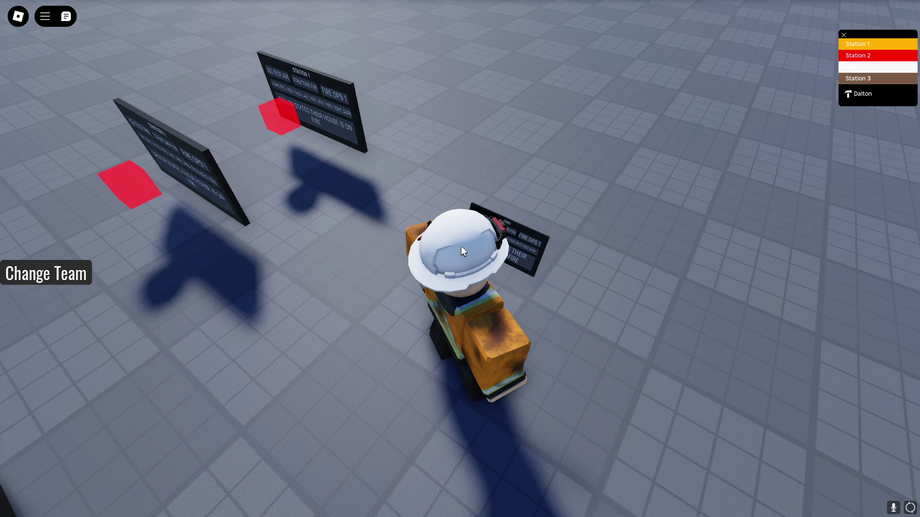
key(w)
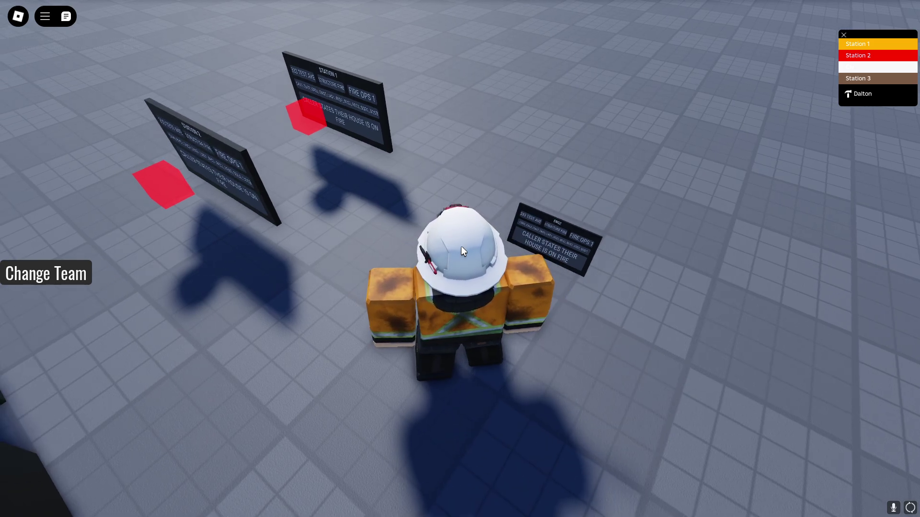
key(a)
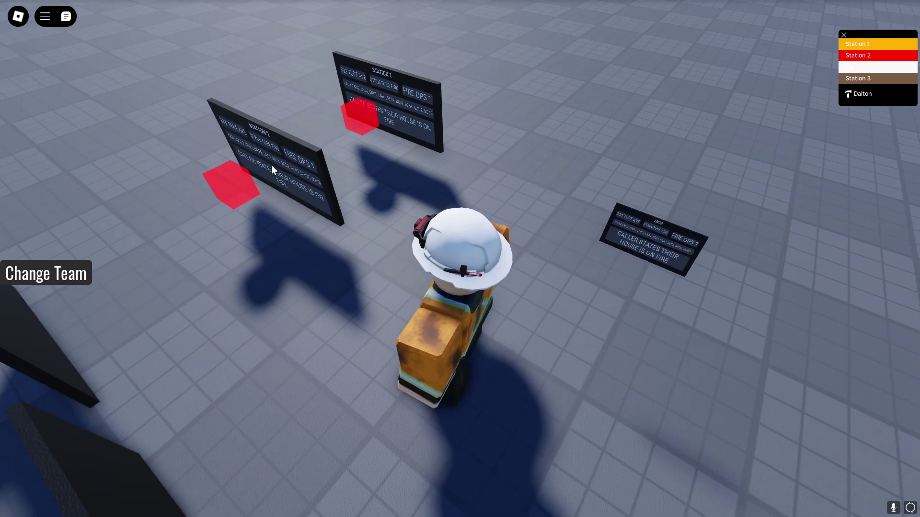
key(1)
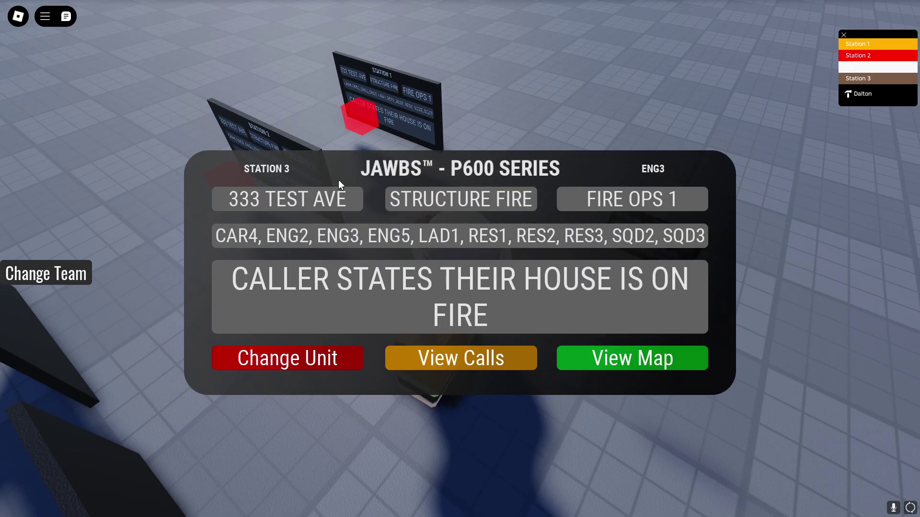
Open the STRUCTURE FIRE call from View Calls and inspect its units and description.
click(442, 358)
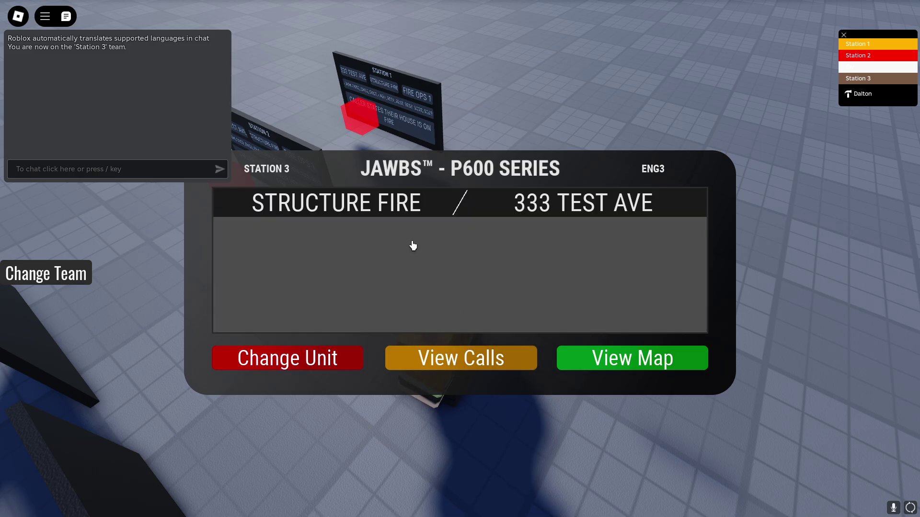
click(486, 201)
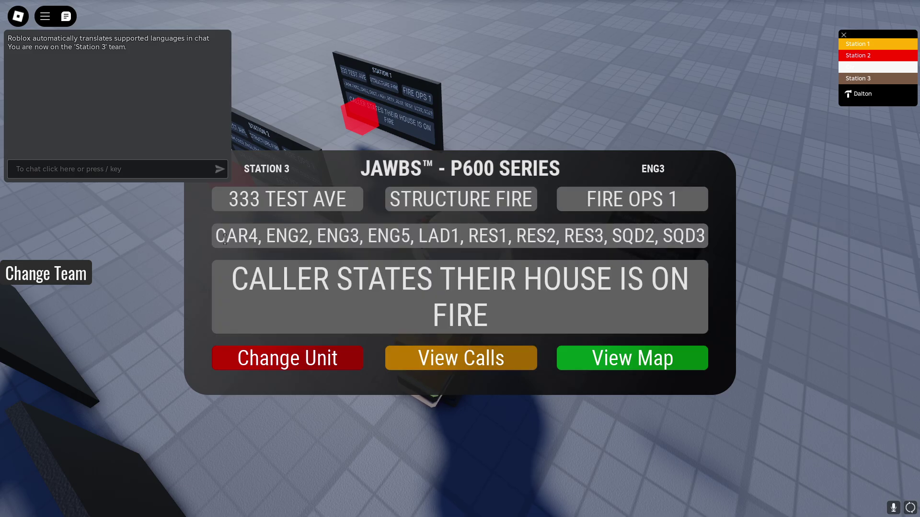
drag(222, 238, 704, 239)
drag(494, 319, 219, 271)
click(401, 223)
double_click(401, 235)
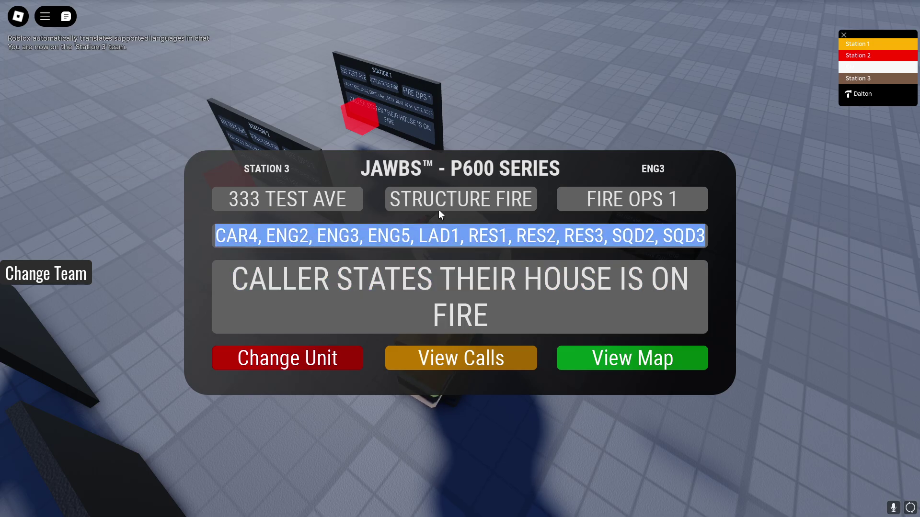
double_click(446, 201)
click(431, 225)
double_click(439, 235)
click(413, 232)
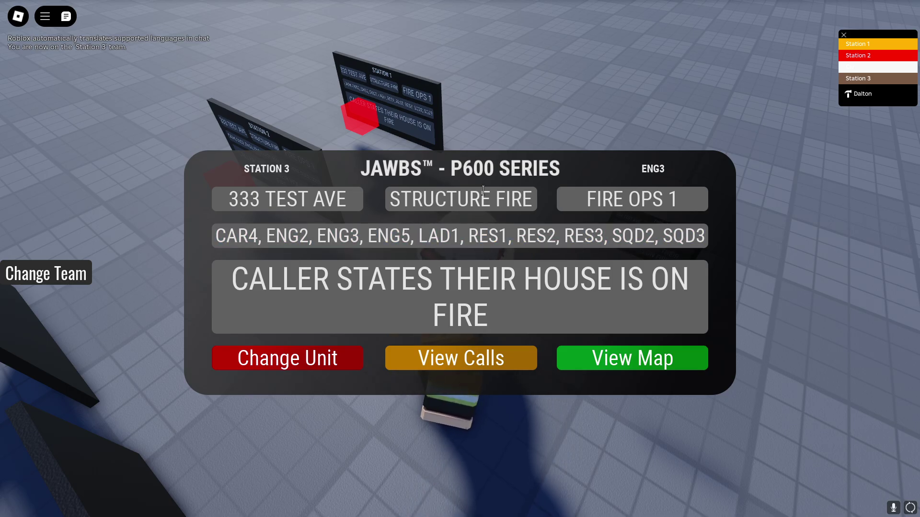
Reopen the call from the dispatch form, then put the pager away and zoom out over the boards.
click(497, 117)
click(477, 357)
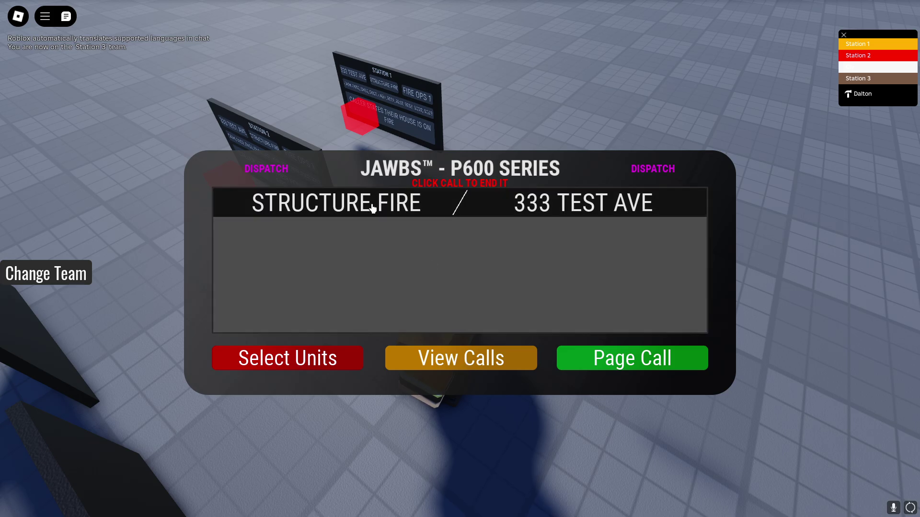
click(407, 215)
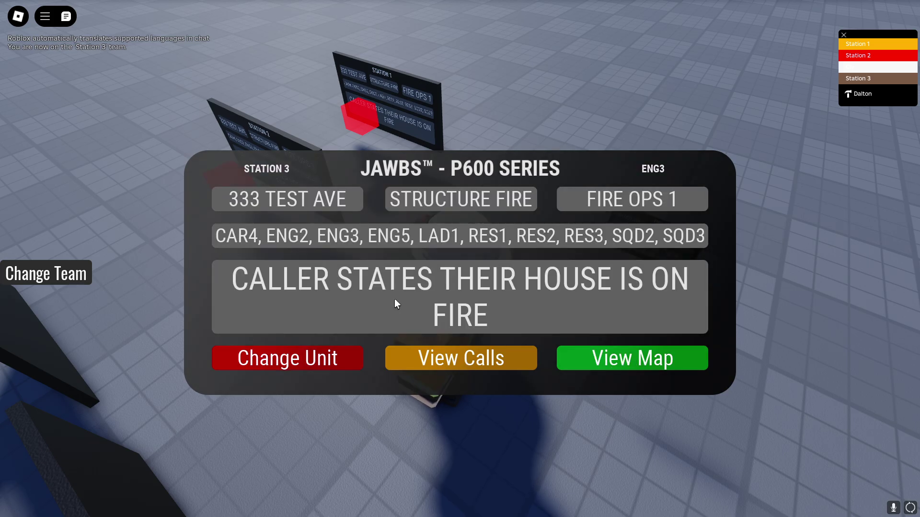
click(437, 359)
click(495, 358)
right_drag(357, 139, 470, 166)
scroll(458, 182, down, 8)
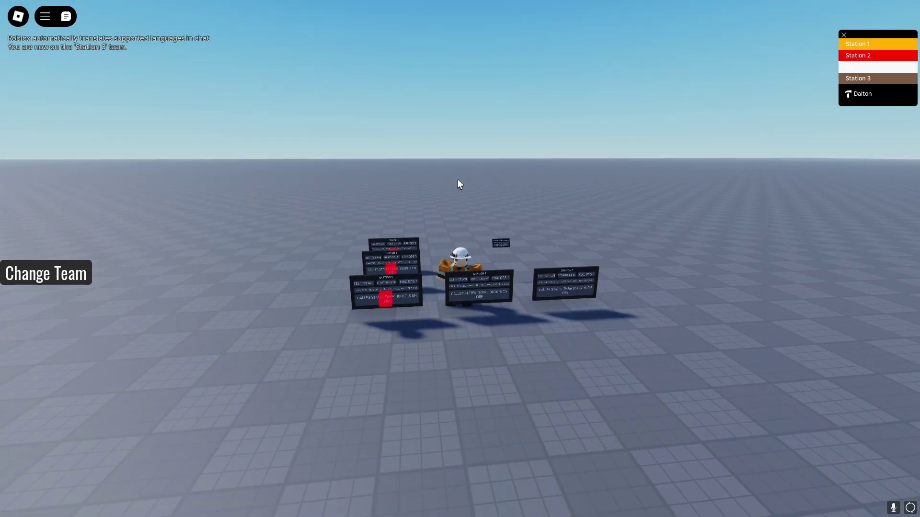